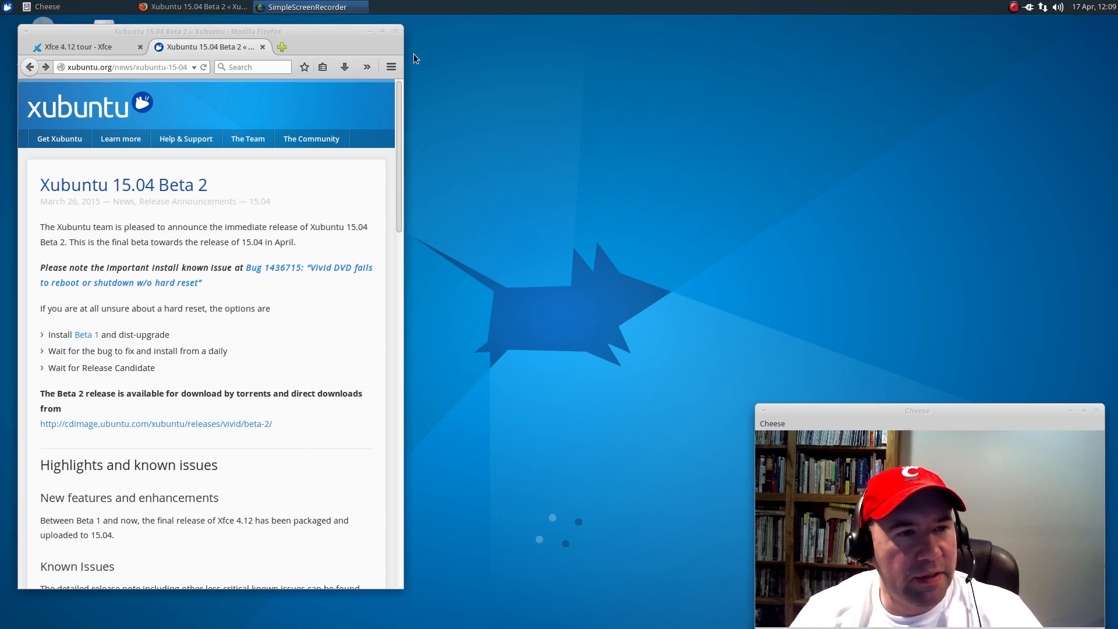
Read the Xubuntu 15.04 Beta 2 release notes down to the new application versions, repositioning the browser window on the desktop.
left_click_drag(278, 35, 513, 38)
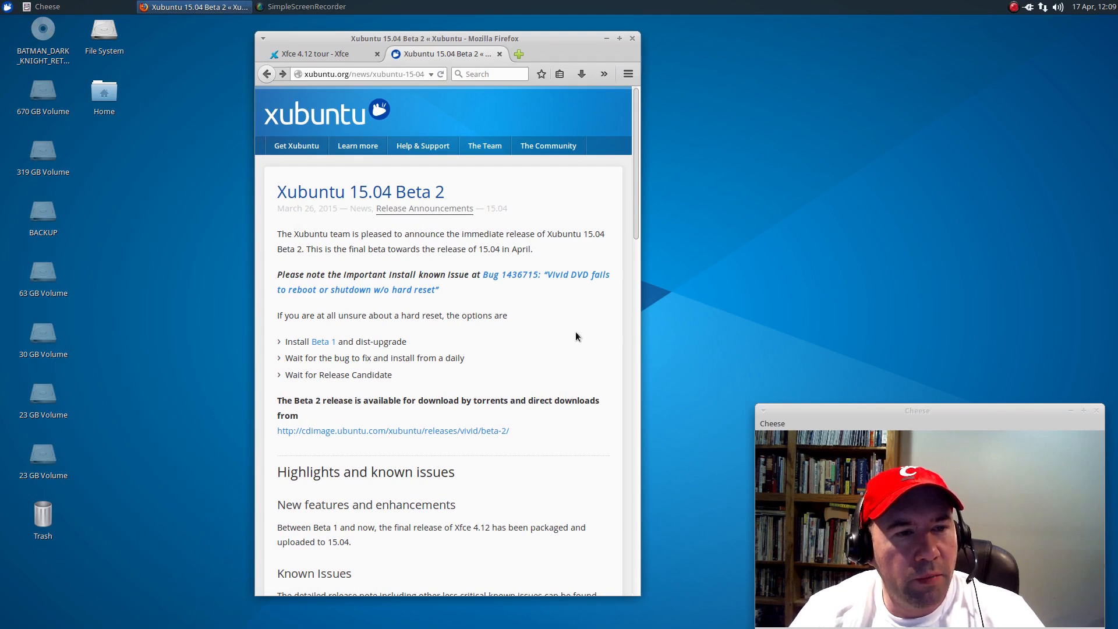
scroll(548, 419, "down", 5)
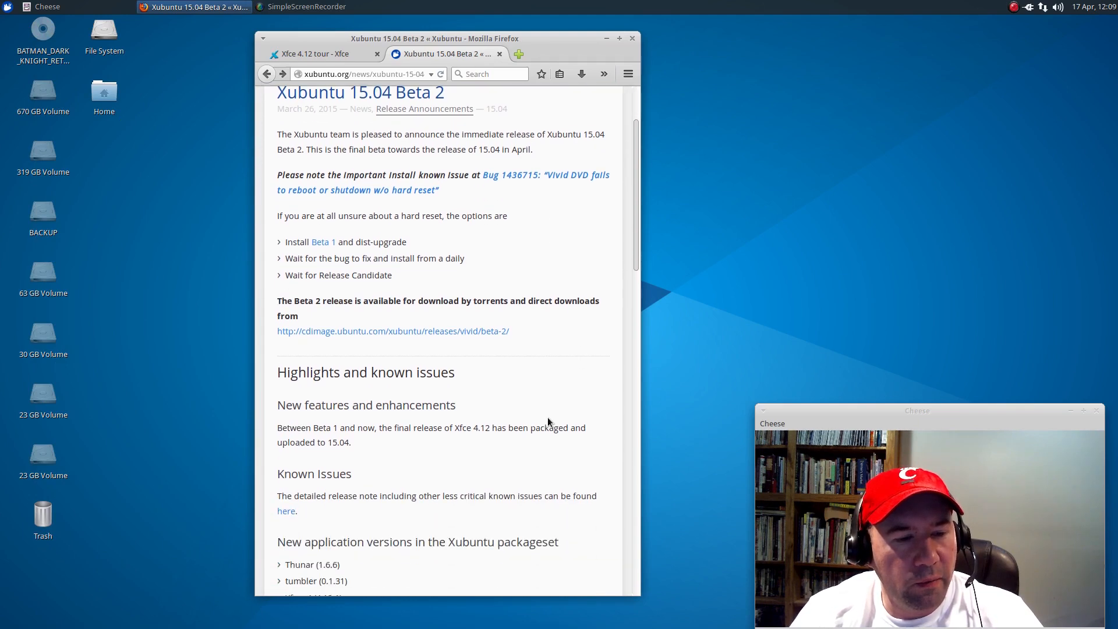
scroll(547, 417, "down", 3)
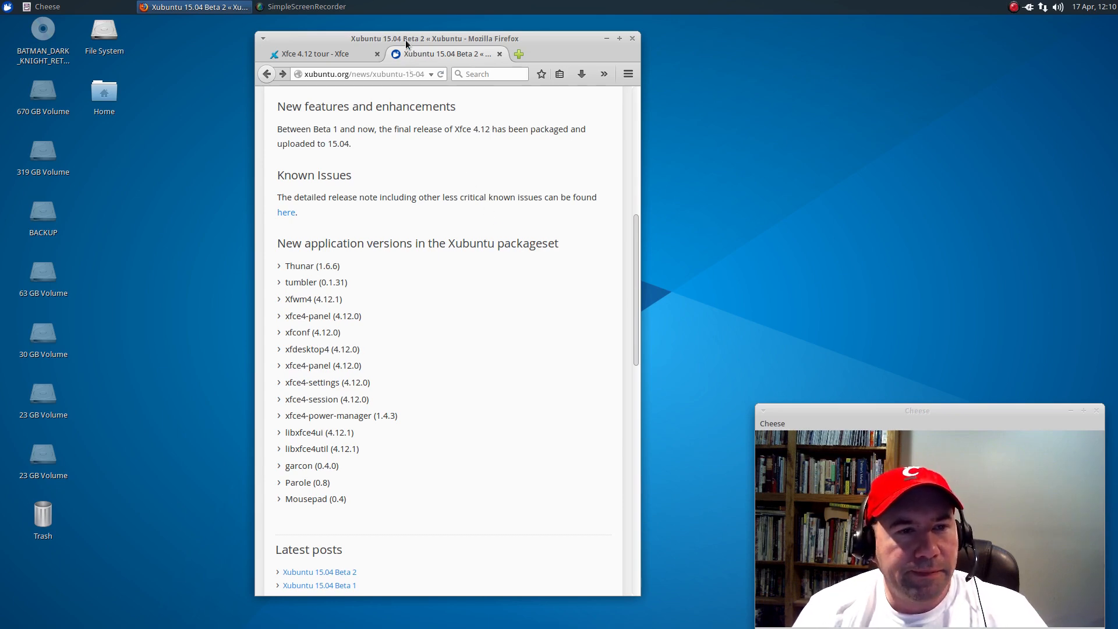
left_click_drag(405, 39, 424, 53)
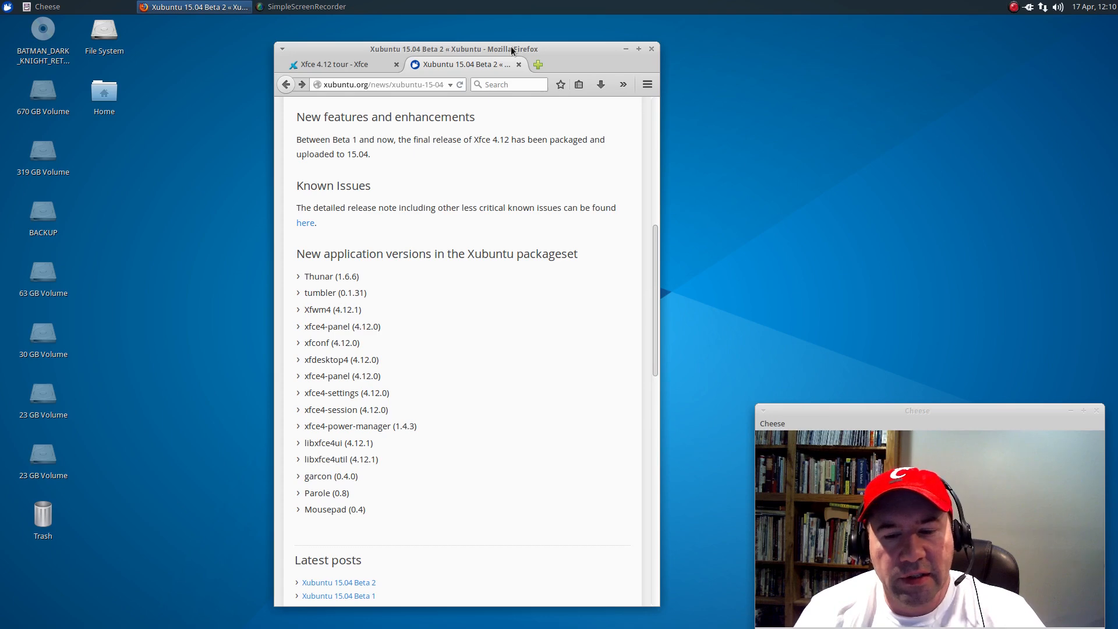
Review the automatic hiding choices in the panel preferences, then close the preferences without changing the setting.
right_click(562, 10)
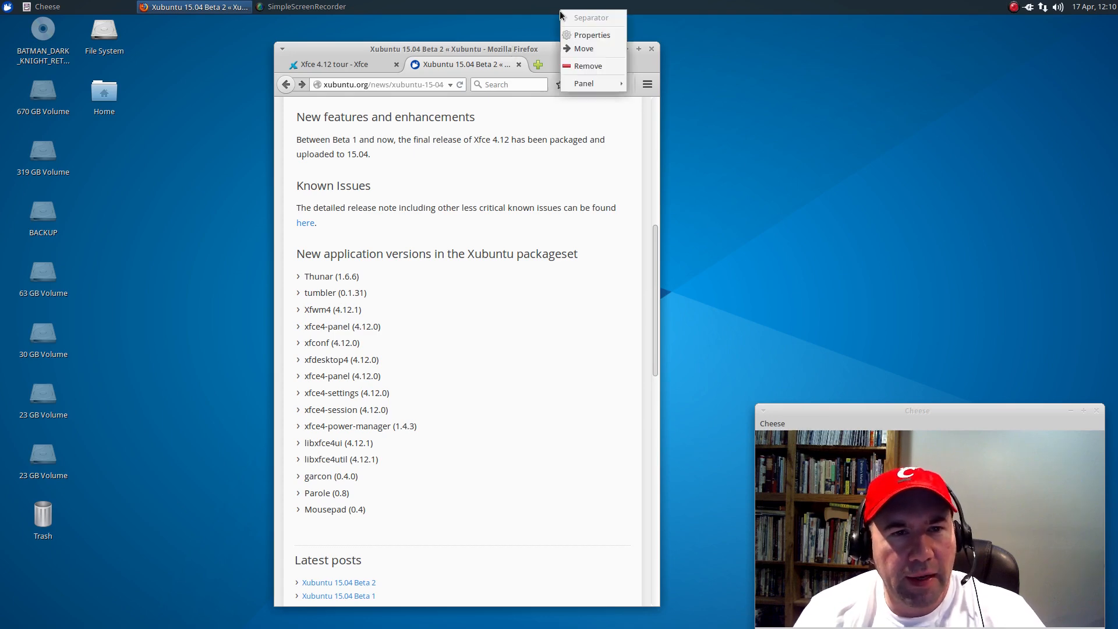
mouse_move(603, 83)
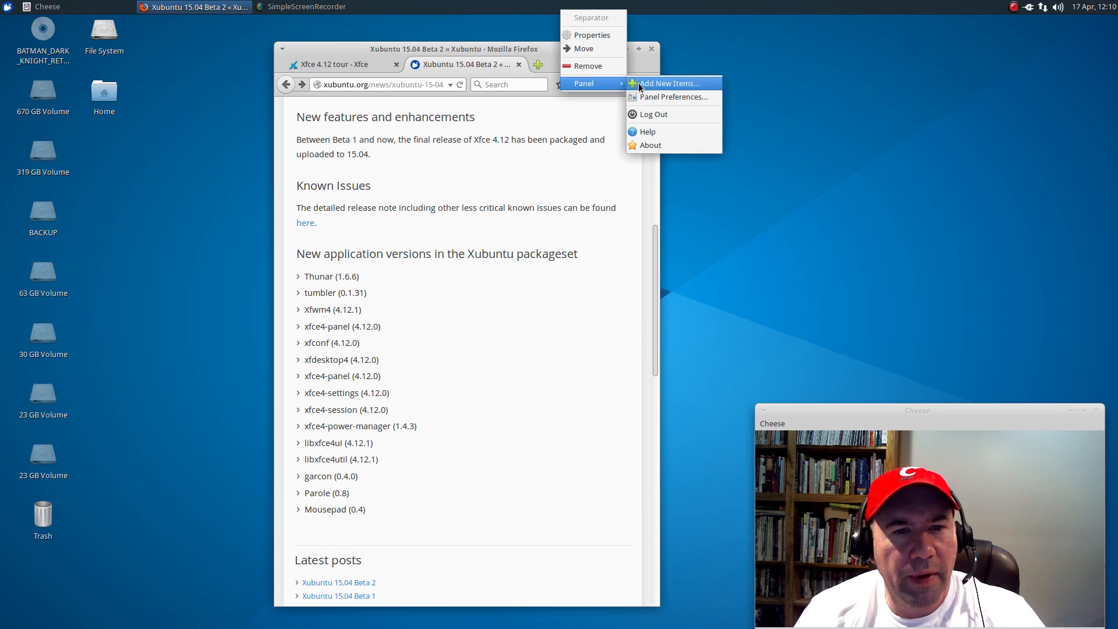
left_click(652, 97)
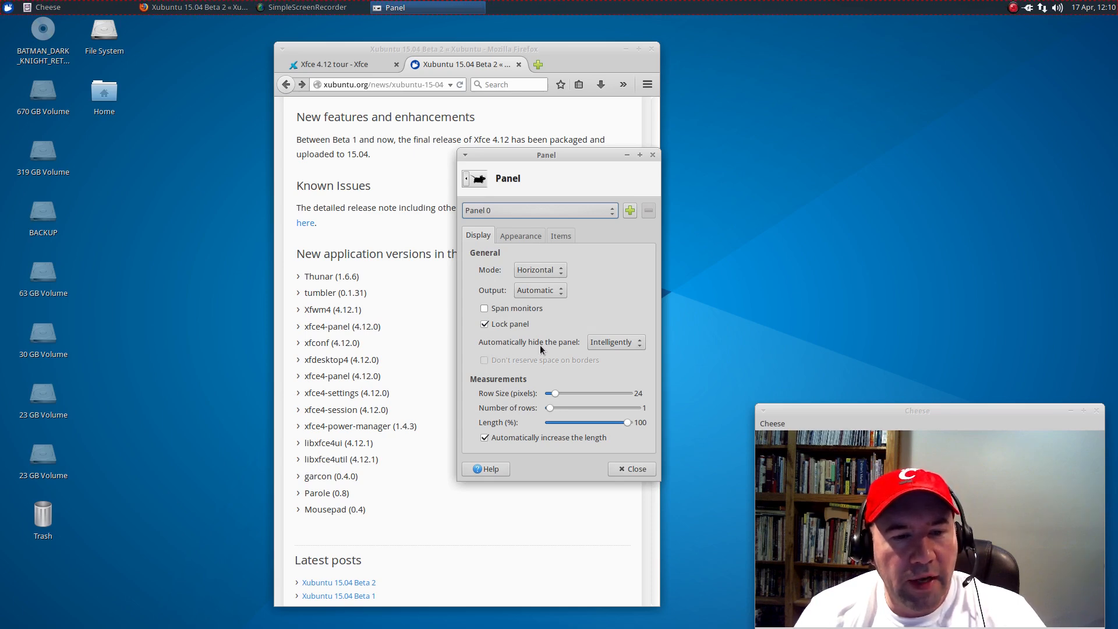
left_click(644, 345)
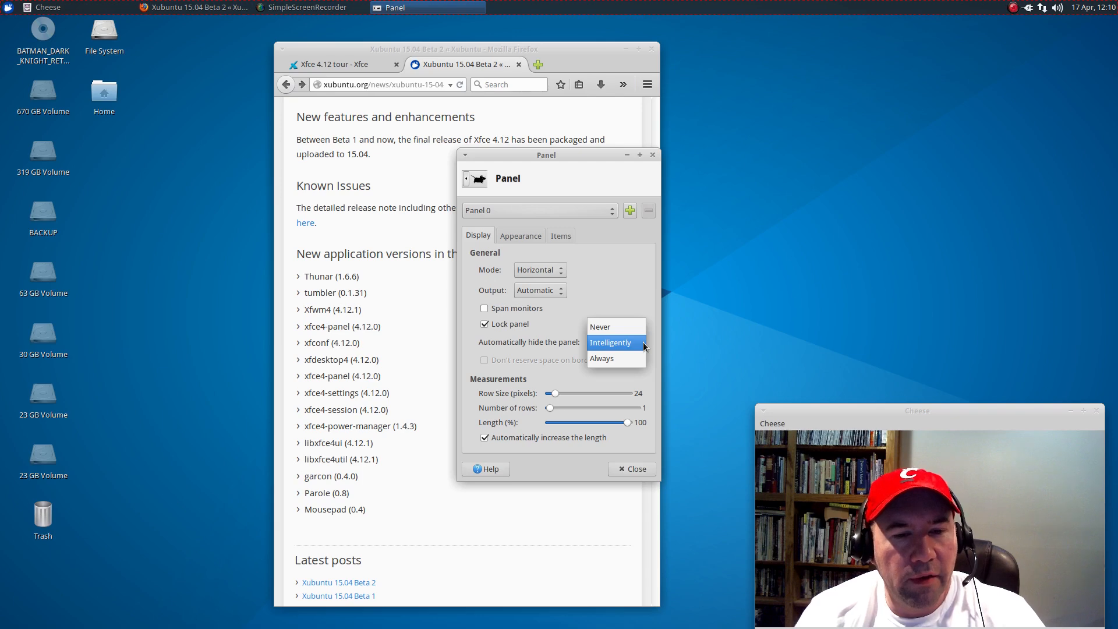
left_click(638, 298)
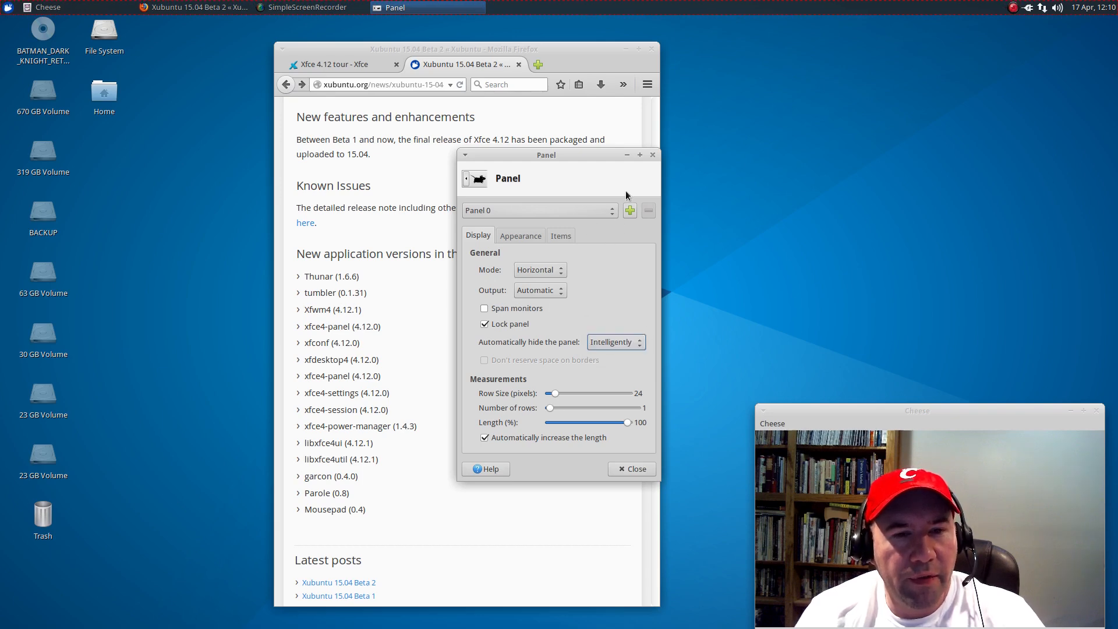
left_click(652, 155)
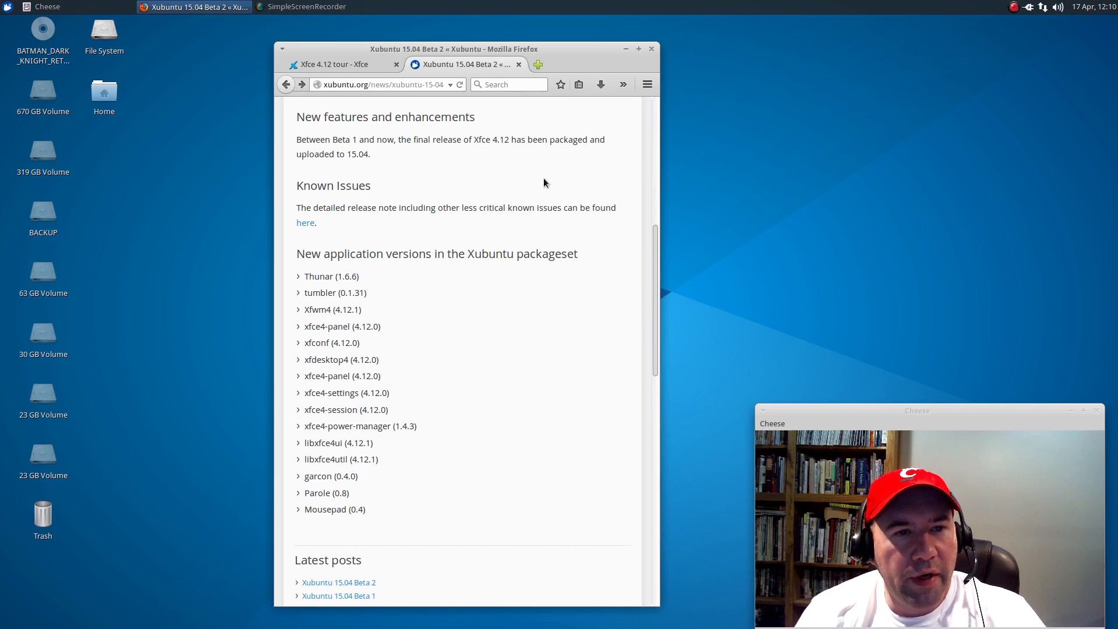
Maximize the browser window by snapping it to the screen edge, restore it, and move it off the visible desktop.
left_click_drag(443, 50, 463, 0)
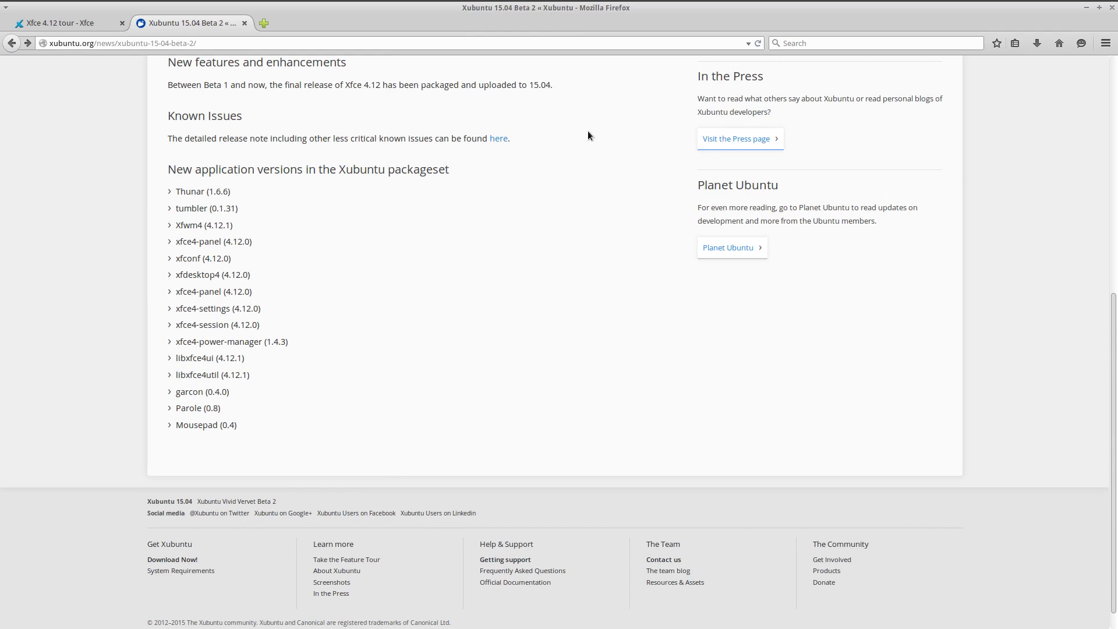
mouse_move(562, 3)
left_click_drag(1000, 12, 460, 50)
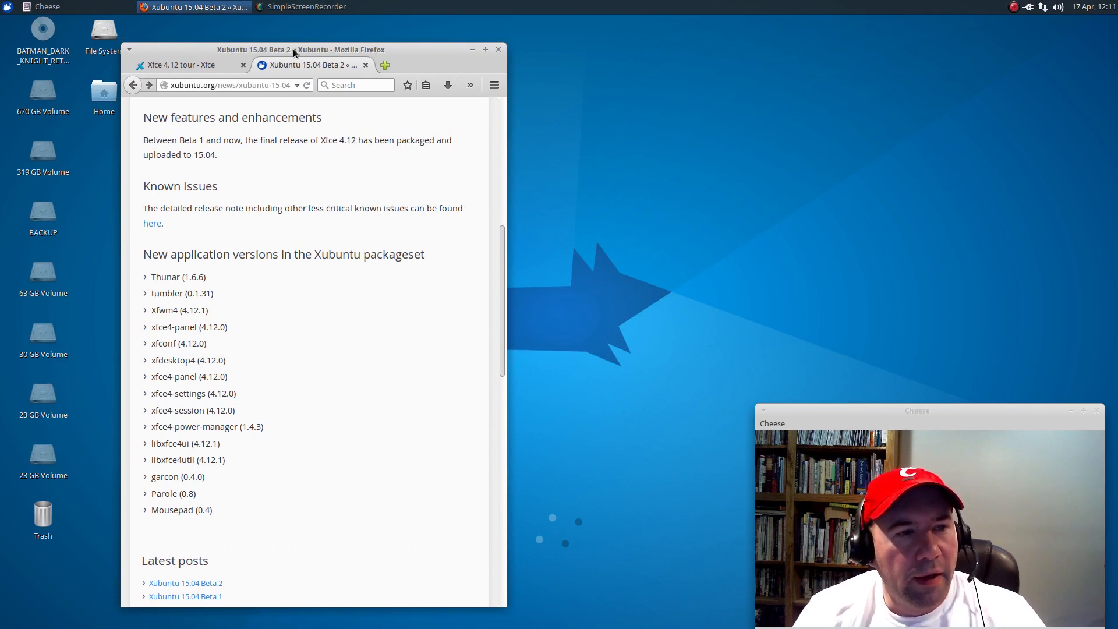
left_click_drag(328, 49, 1117, 64)
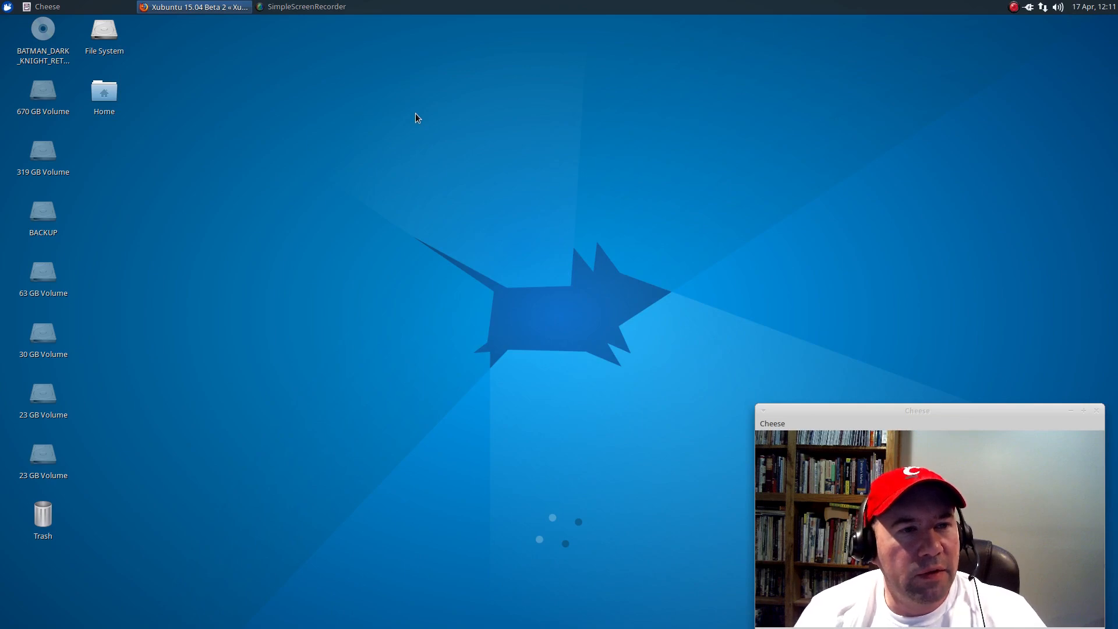
Launch File Manager from the favorite applications and move its window closer to the desktop icons.
left_click(9, 6)
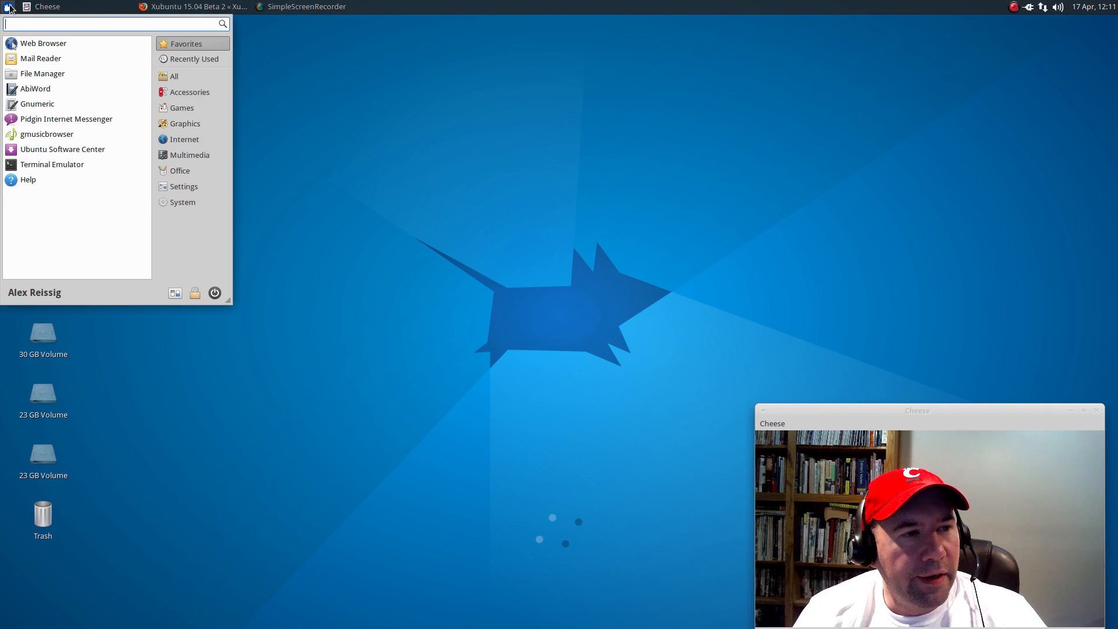
left_click(41, 74)
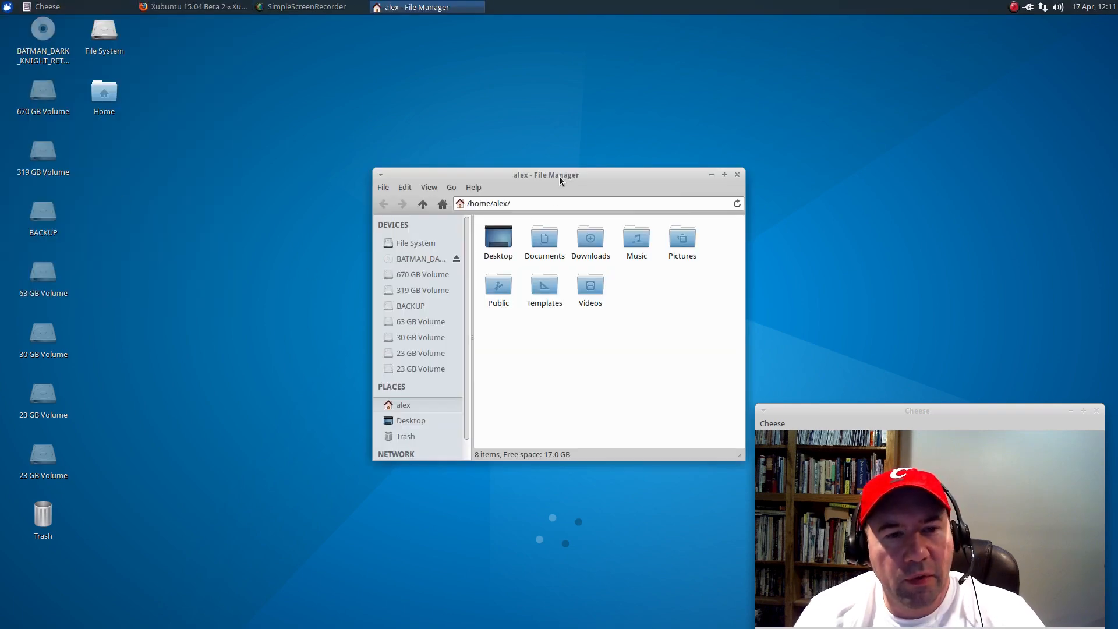
left_click_drag(559, 176, 278, 82)
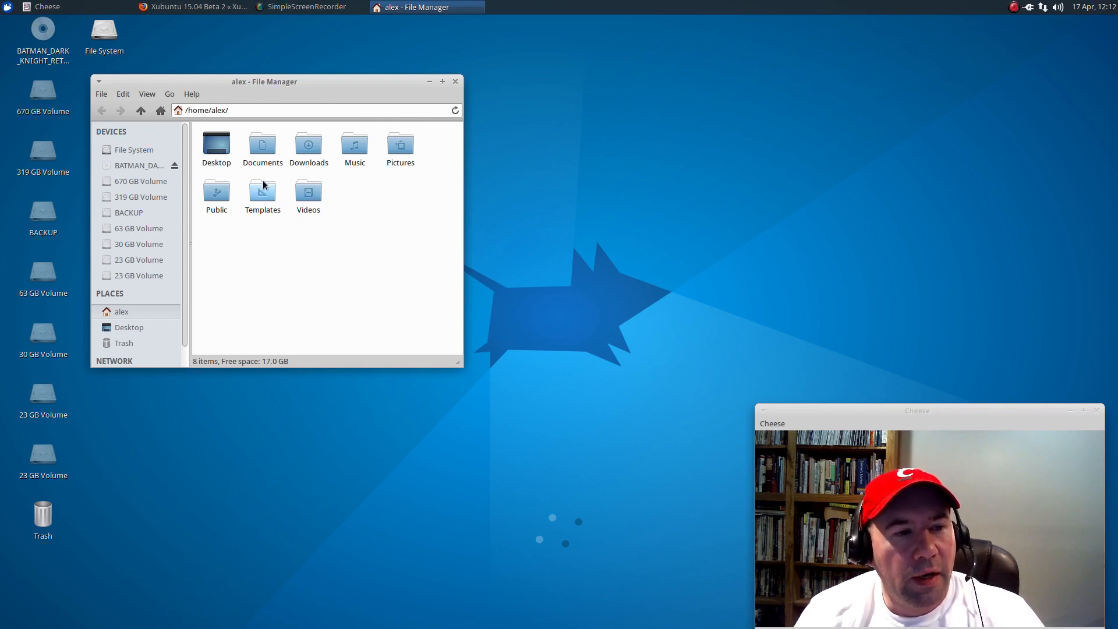
Open the Documents folder in a new tab, close that tab, and close the file manager window.
right_click(264, 146)
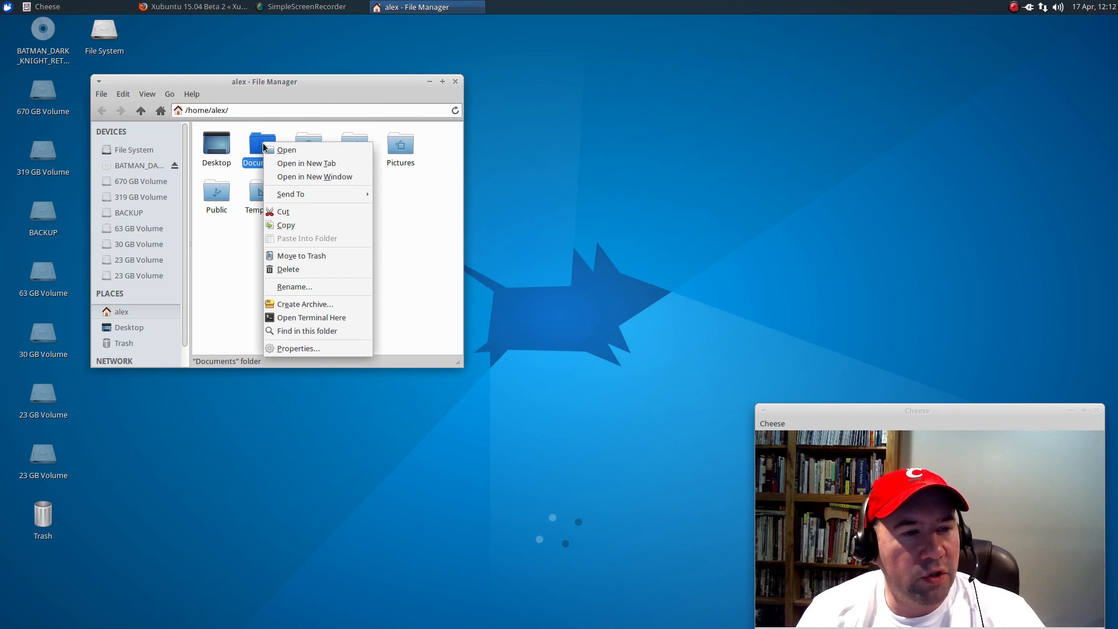
left_click(329, 164)
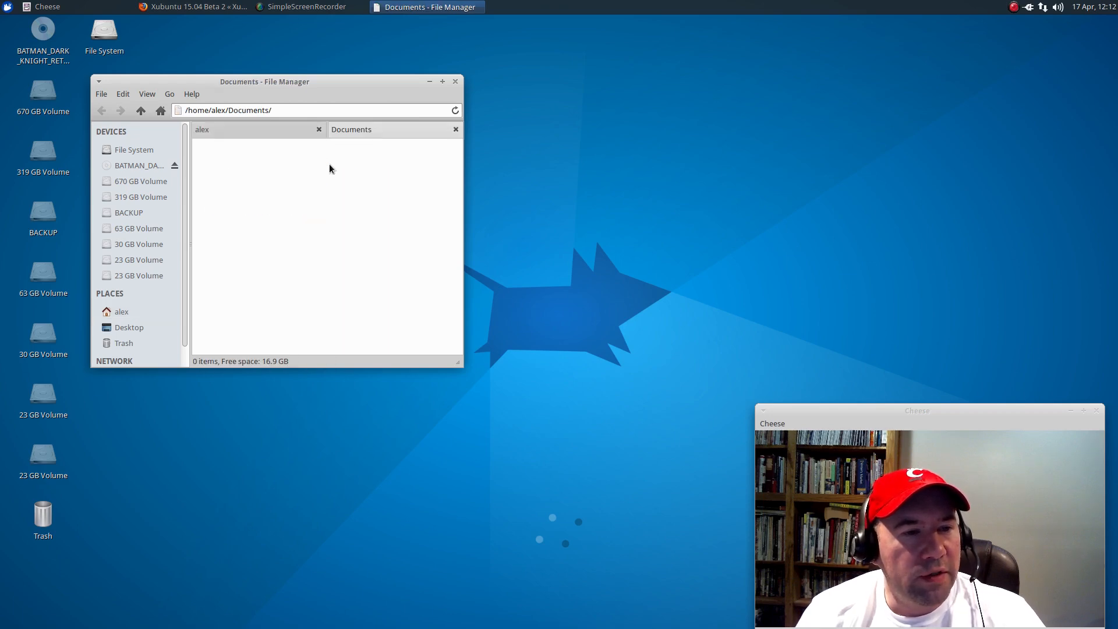
left_click(456, 129)
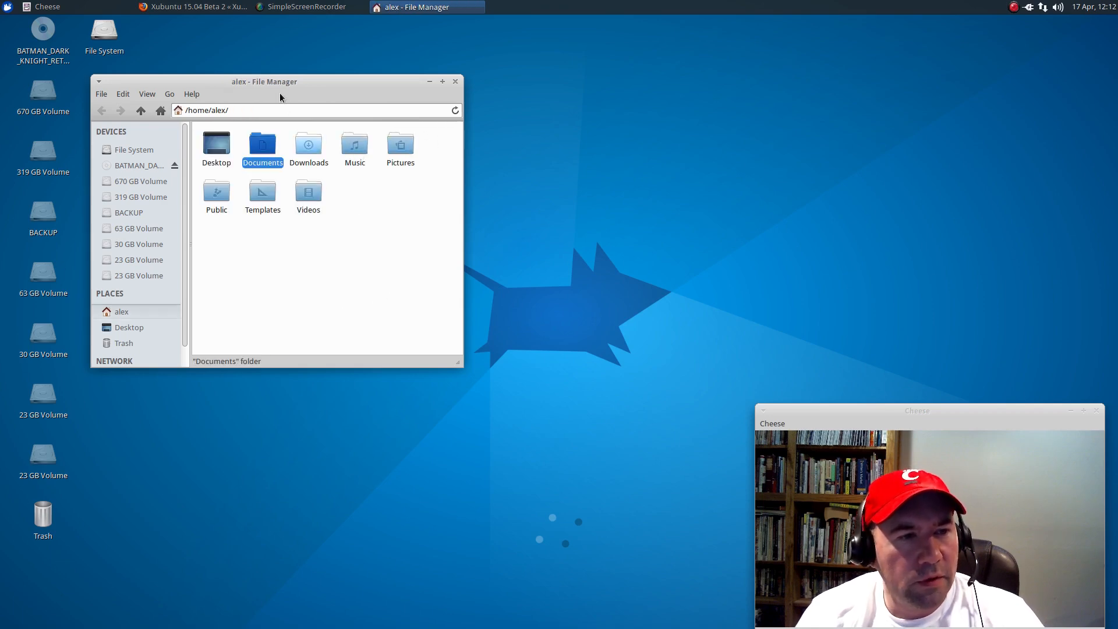
left_click_drag(277, 85, 536, 307)
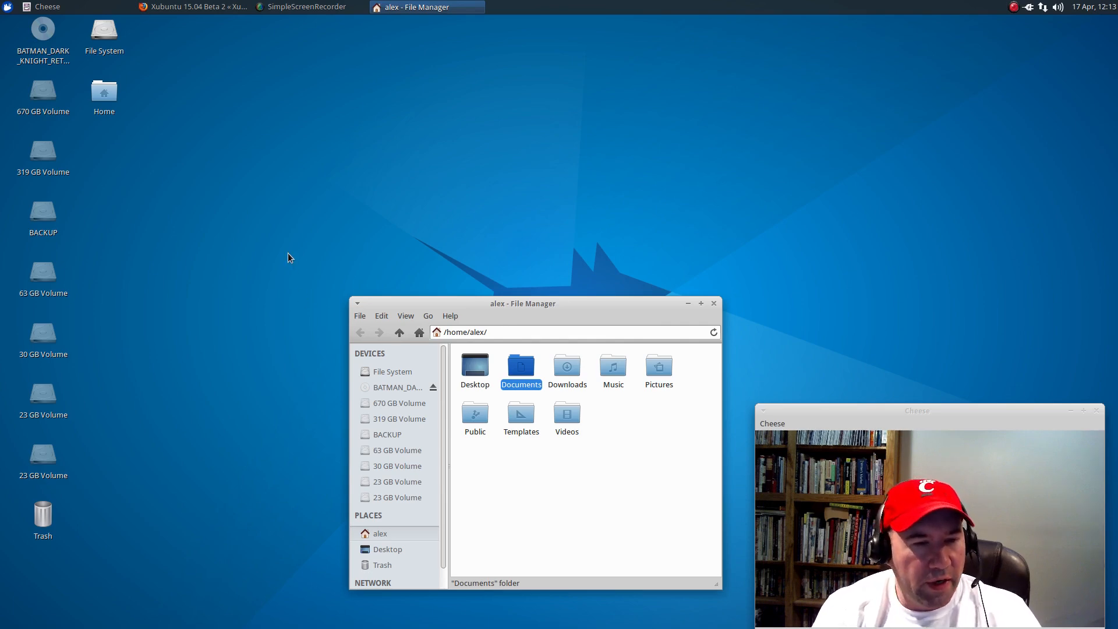
left_click(713, 304)
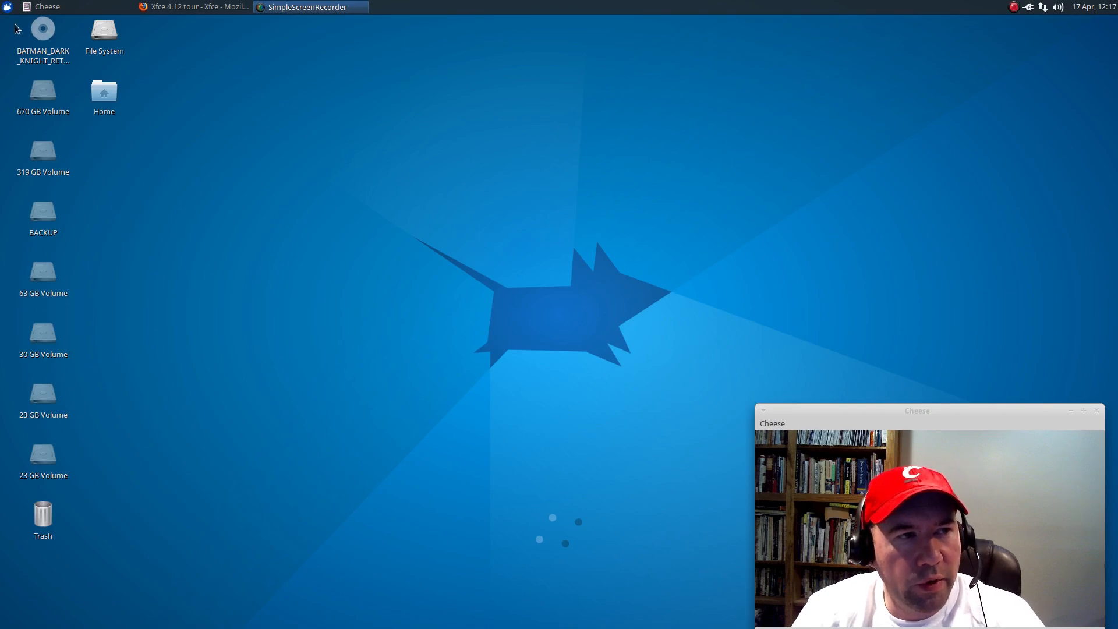
Launch Parole Media Player from the recently used applications, reposition its window for viewing, and close it.
left_click(8, 8)
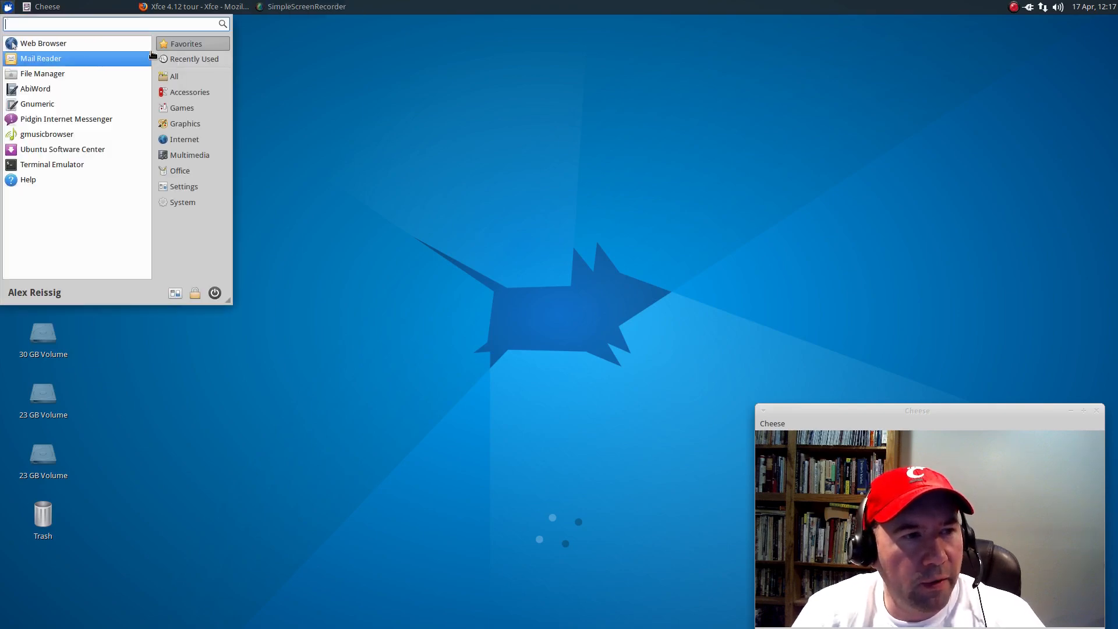
left_click(194, 59)
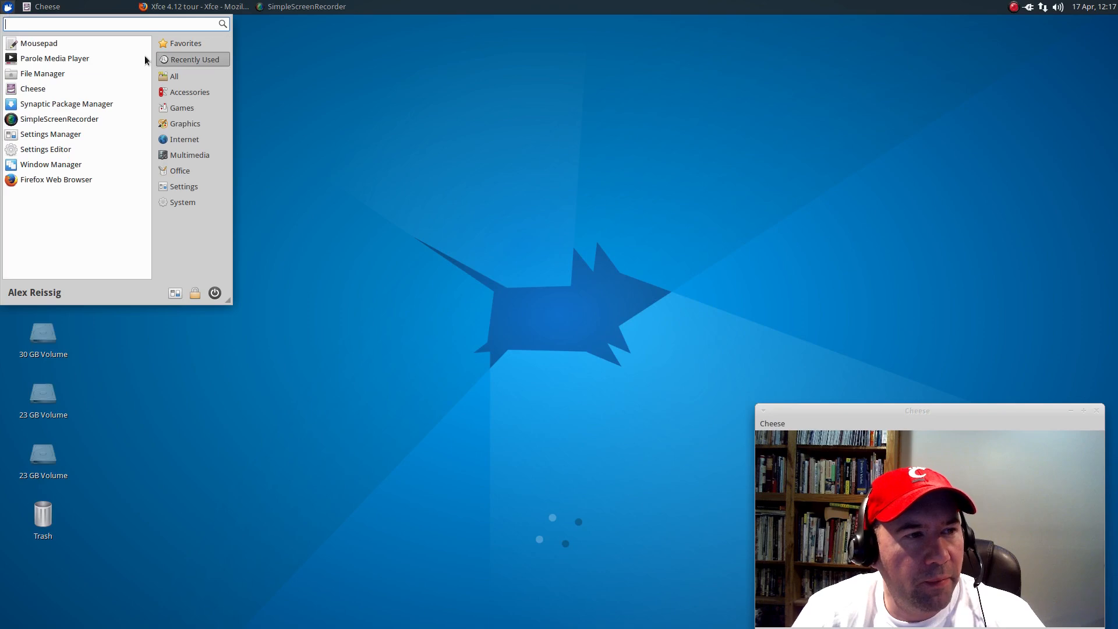
left_click(75, 60)
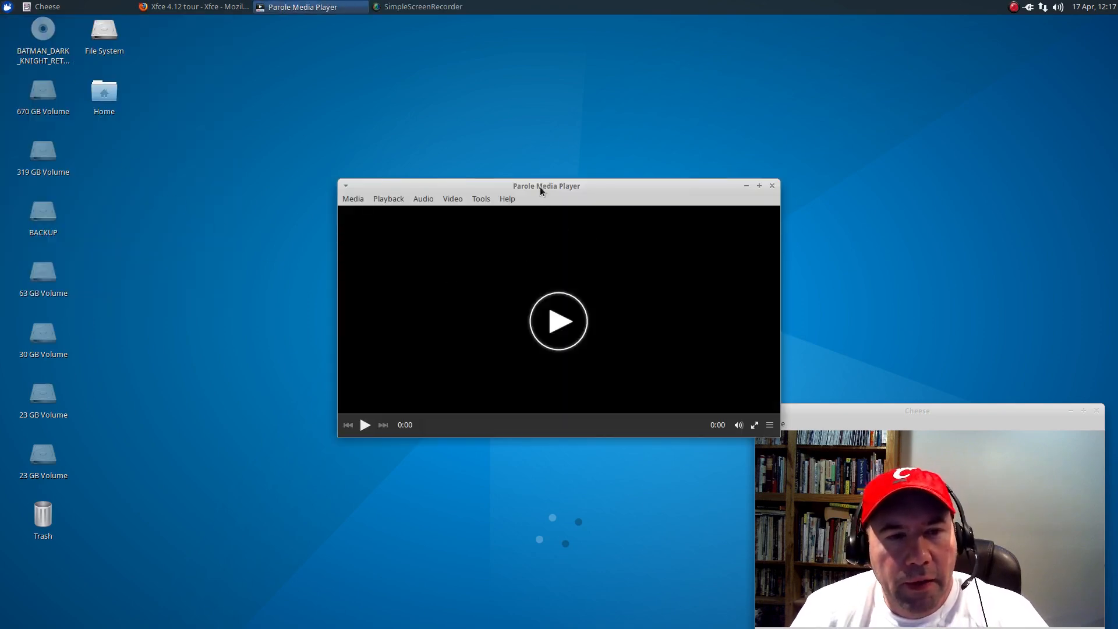
left_click_drag(541, 187, 487, 347)
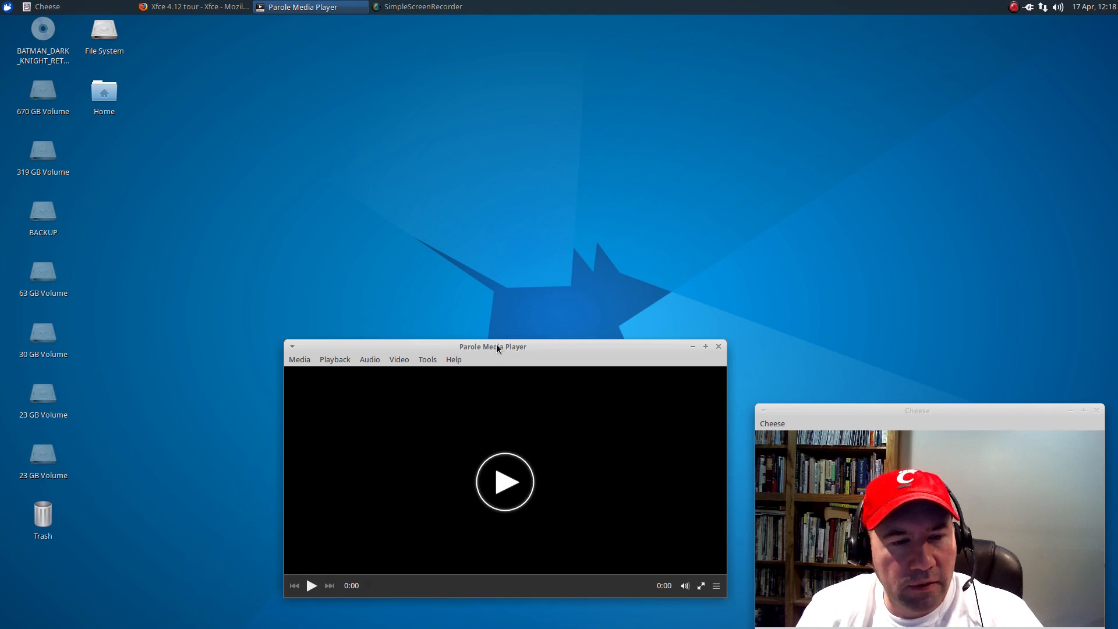
key("alt+F4")
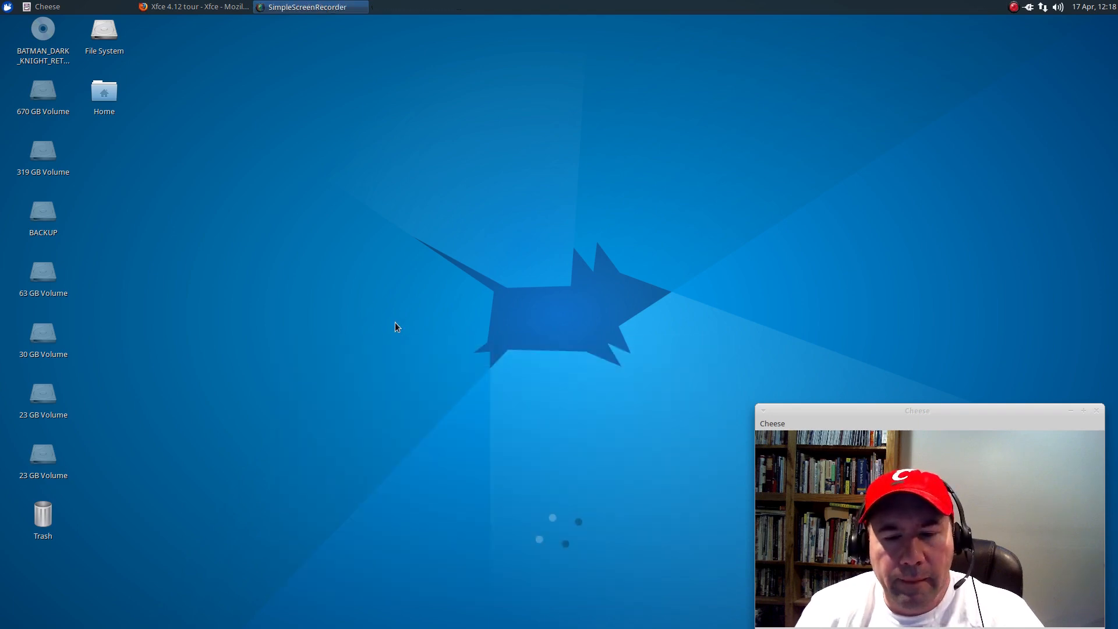
Launch Mousepad from the recently used applications, reposition its empty document window, and close it.
left_click(8, 7)
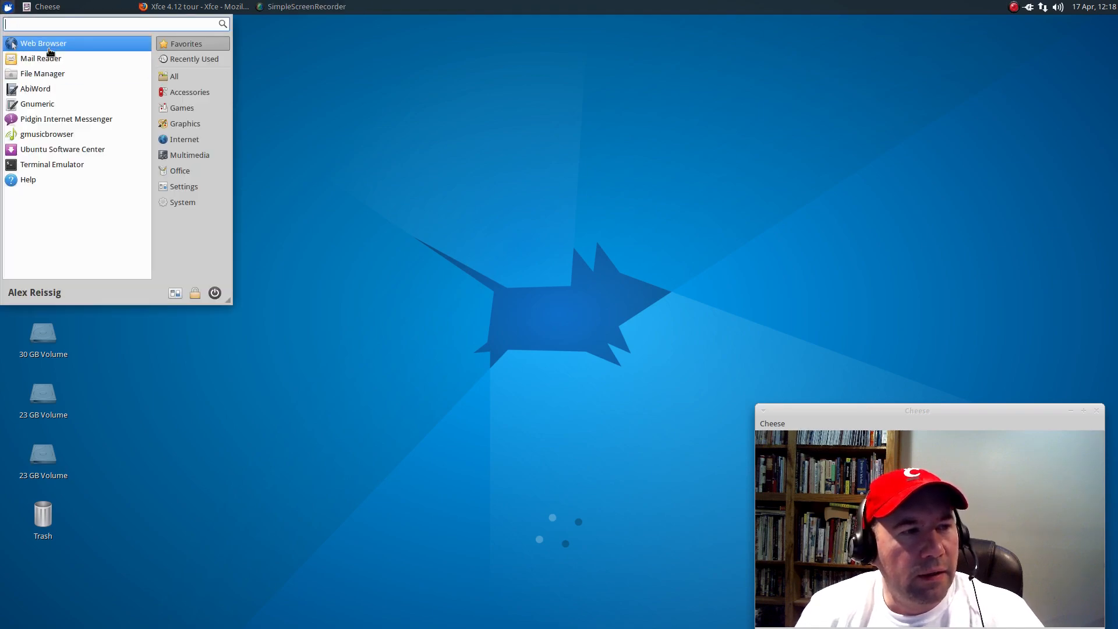
left_click(191, 59)
left_click(79, 58)
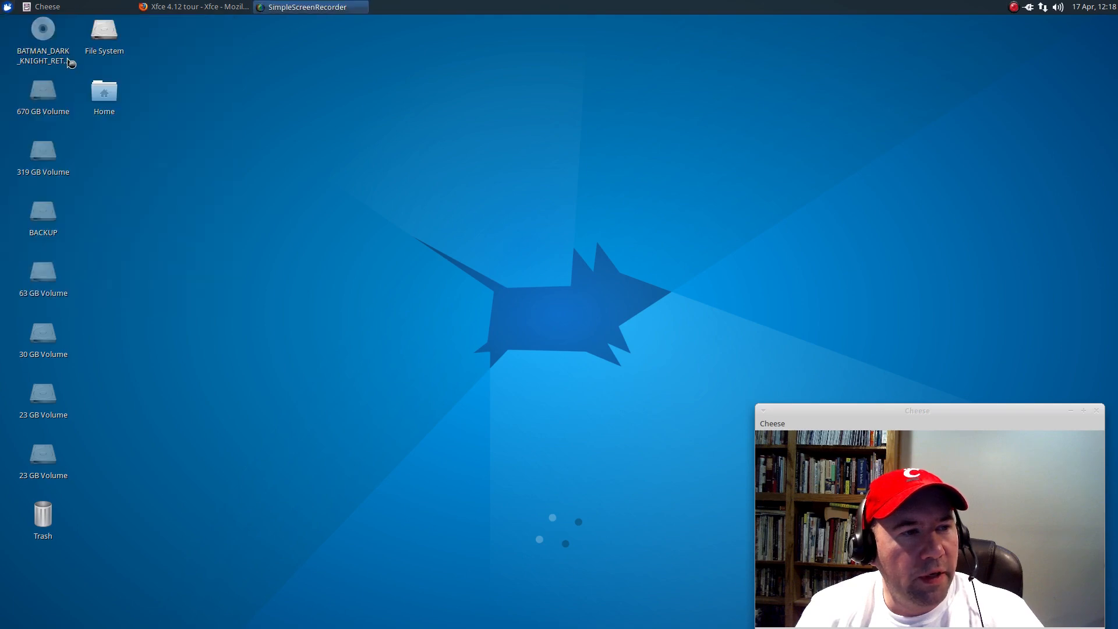
left_click_drag(565, 176, 488, 308)
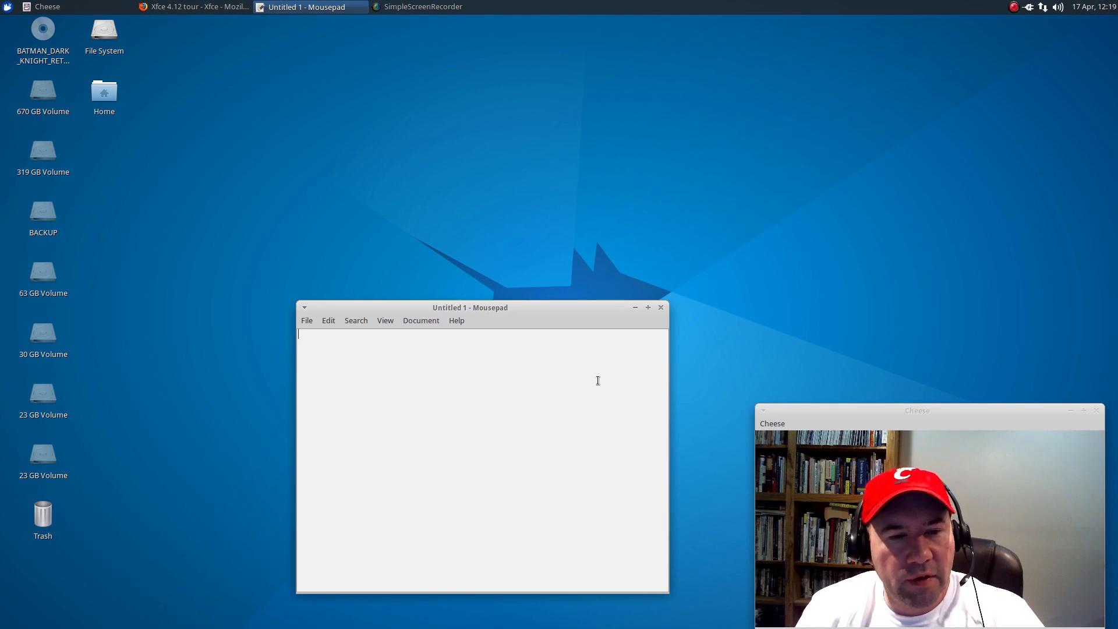
left_click(660, 308)
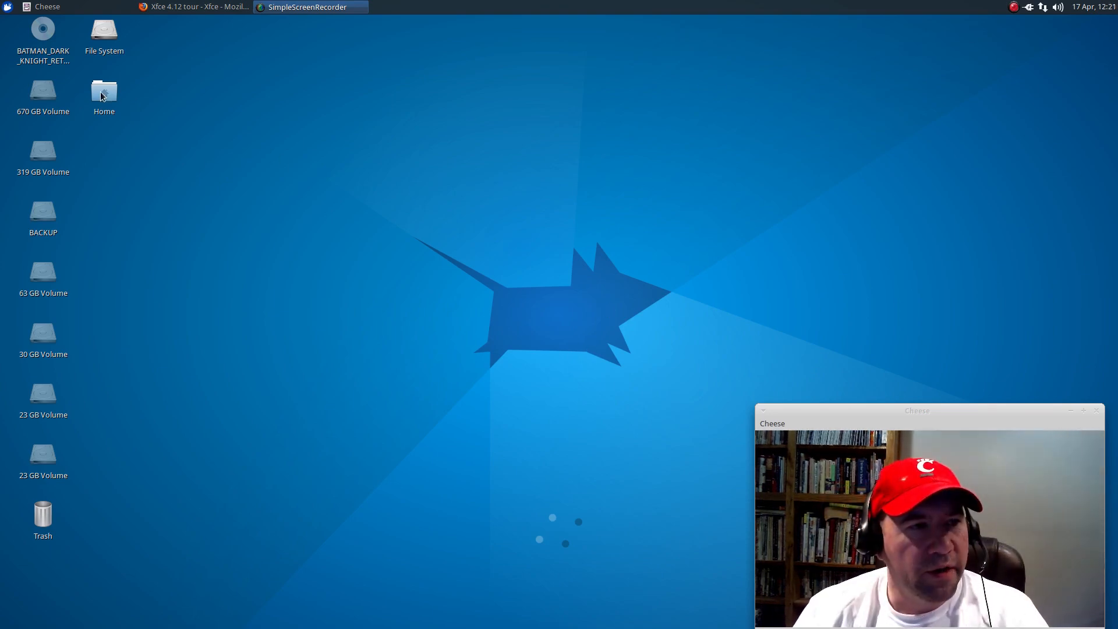
Search the applications for "sett", open Settings Manager, and move its window away from the webcam view.
left_click(8, 8)
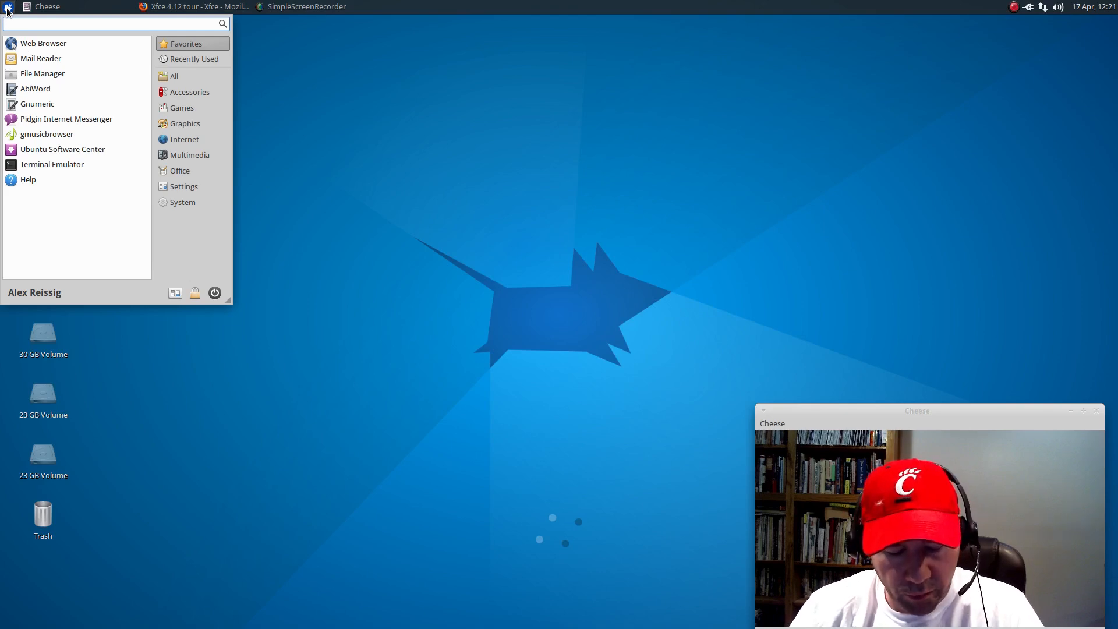
type("sett")
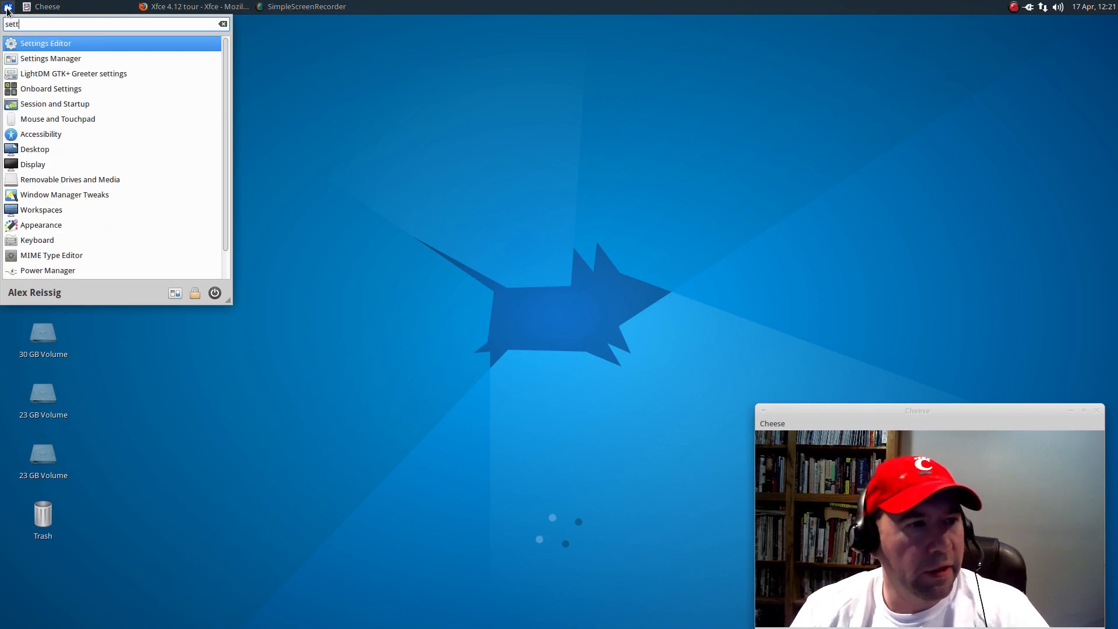
left_click(35, 58)
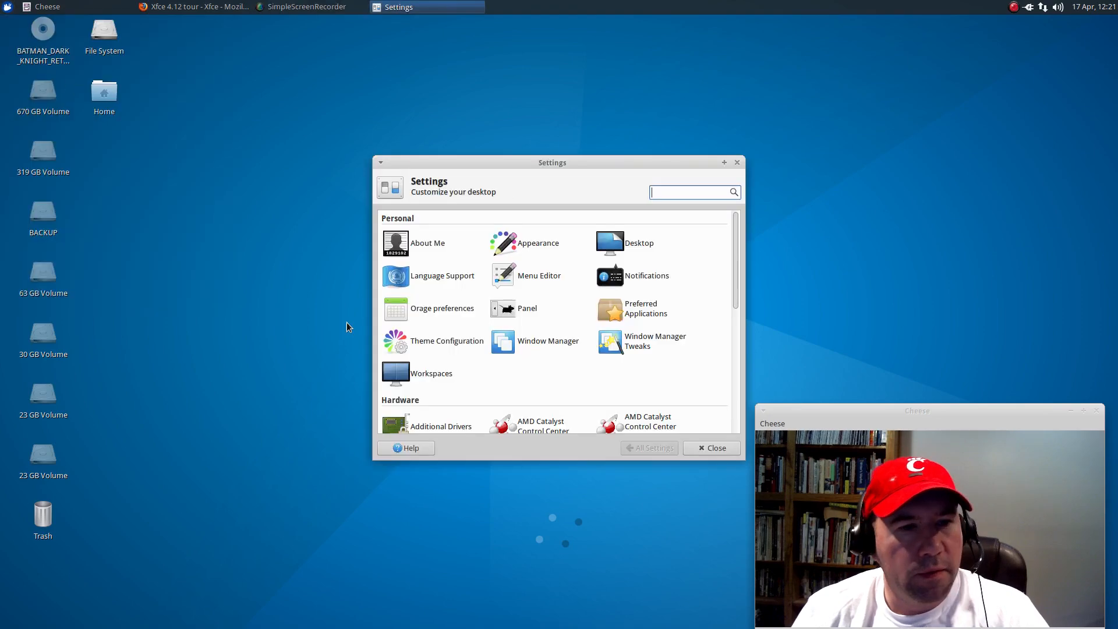
left_click_drag(556, 166, 393, 111)
Open the Appearance settings and switch the desktop style to Adwaita.
left_click(381, 201)
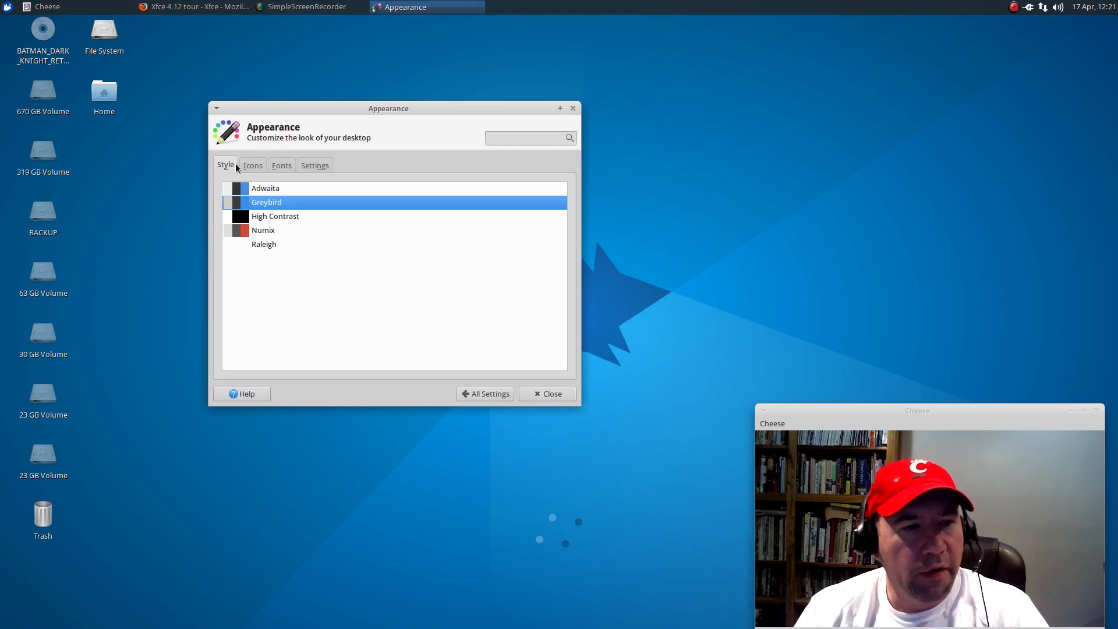
left_click(265, 187)
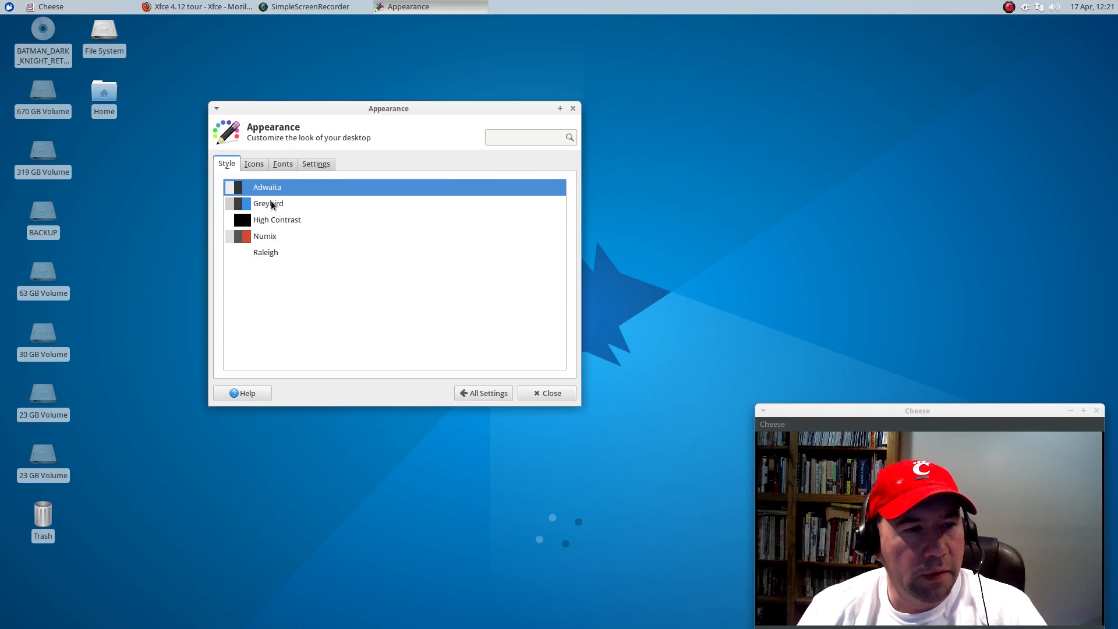
Try the Greybird and Numix desktop styles, finishing with Greybird as the selected style.
left_click(270, 202)
left_click(261, 228)
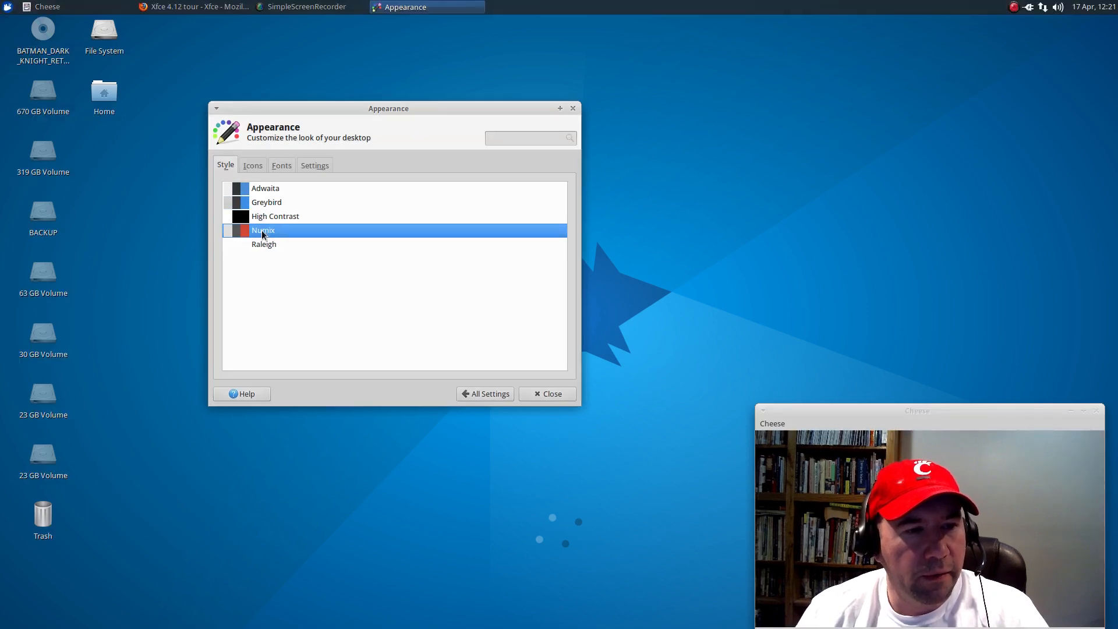
left_click(260, 201)
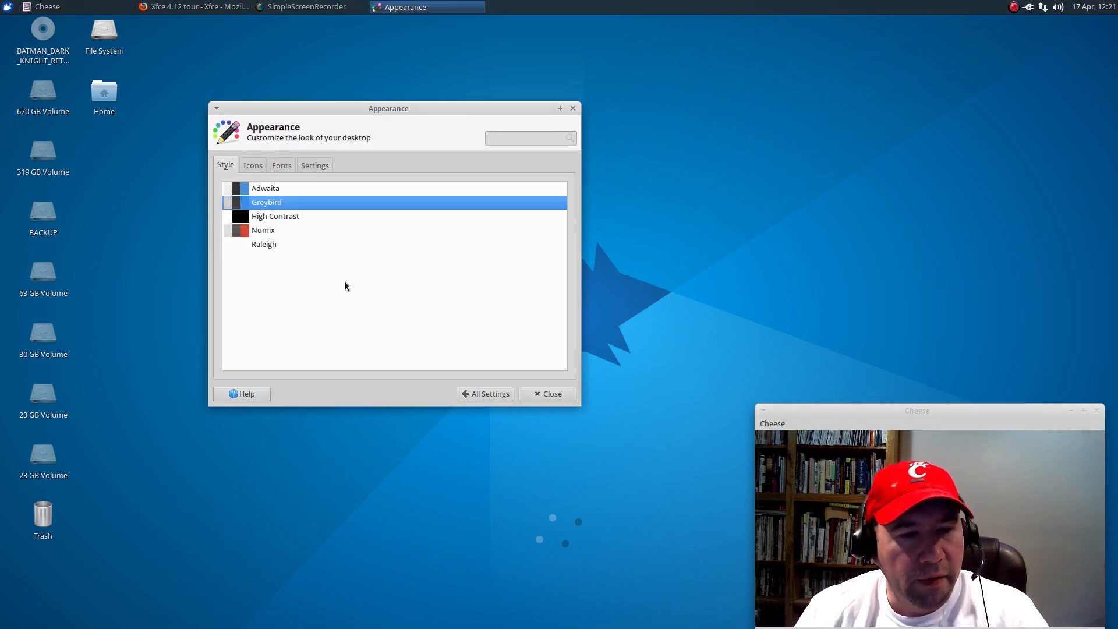
Review the icon themes, font options, toolbar style and menu settings in Appearance, and return to the settings overview.
left_click(253, 166)
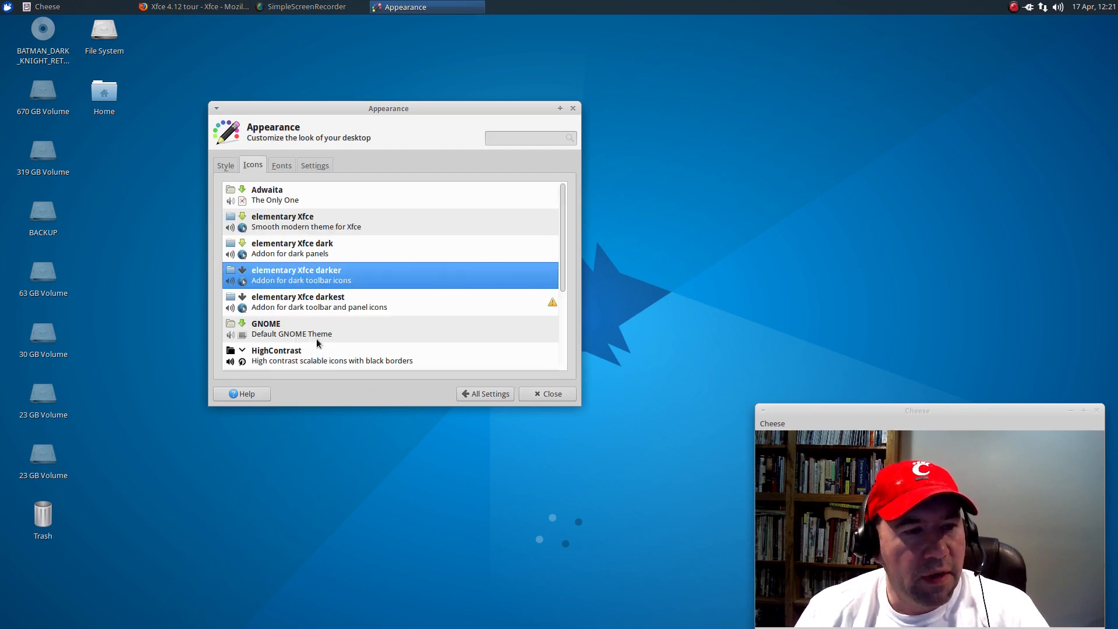
scroll(406, 324, "down", 5)
scroll(407, 325, "up", 5)
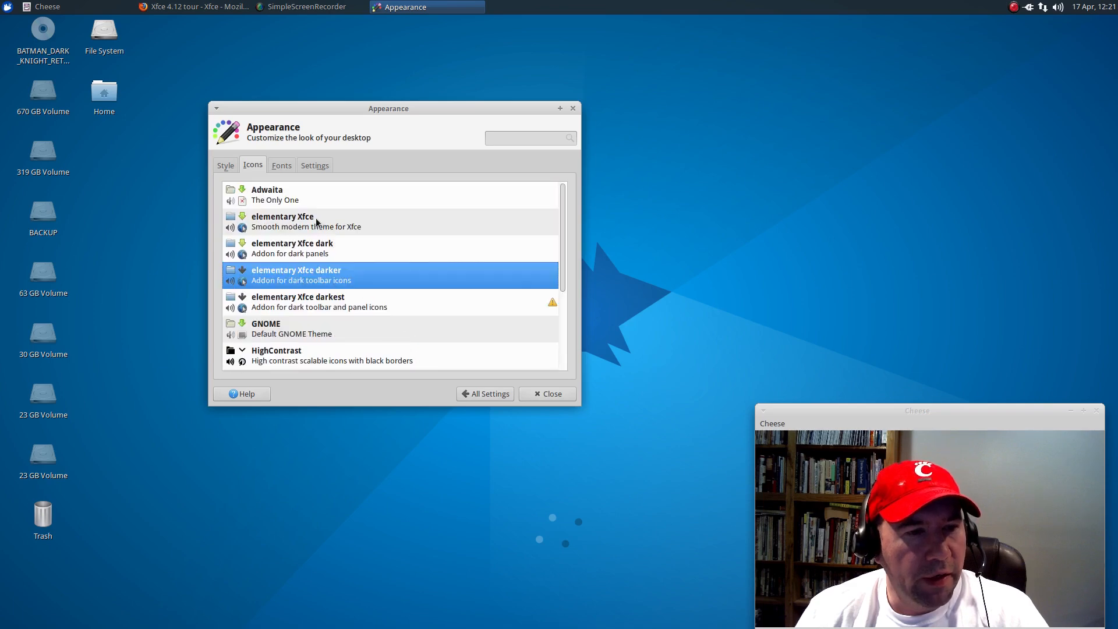
left_click(282, 166)
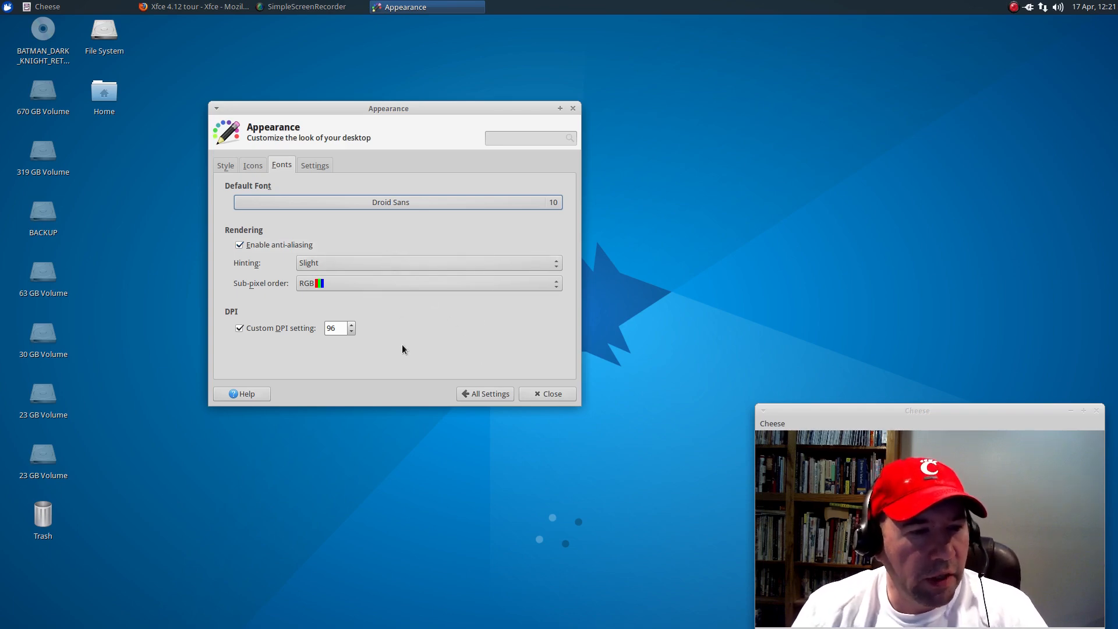
left_click(312, 167)
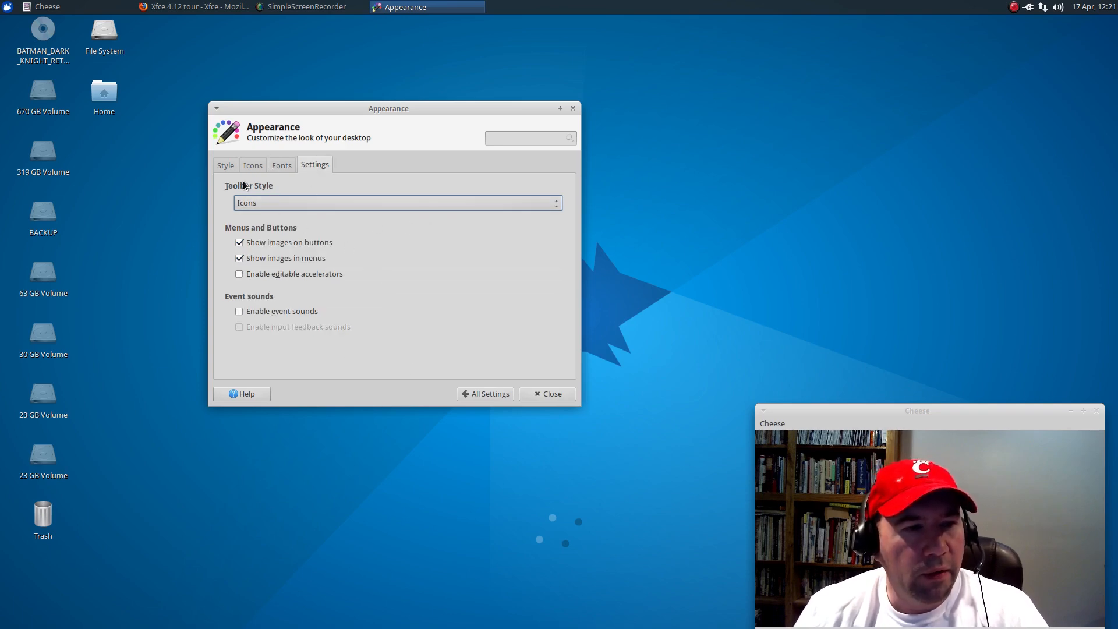
left_click(335, 205)
left_click(335, 205)
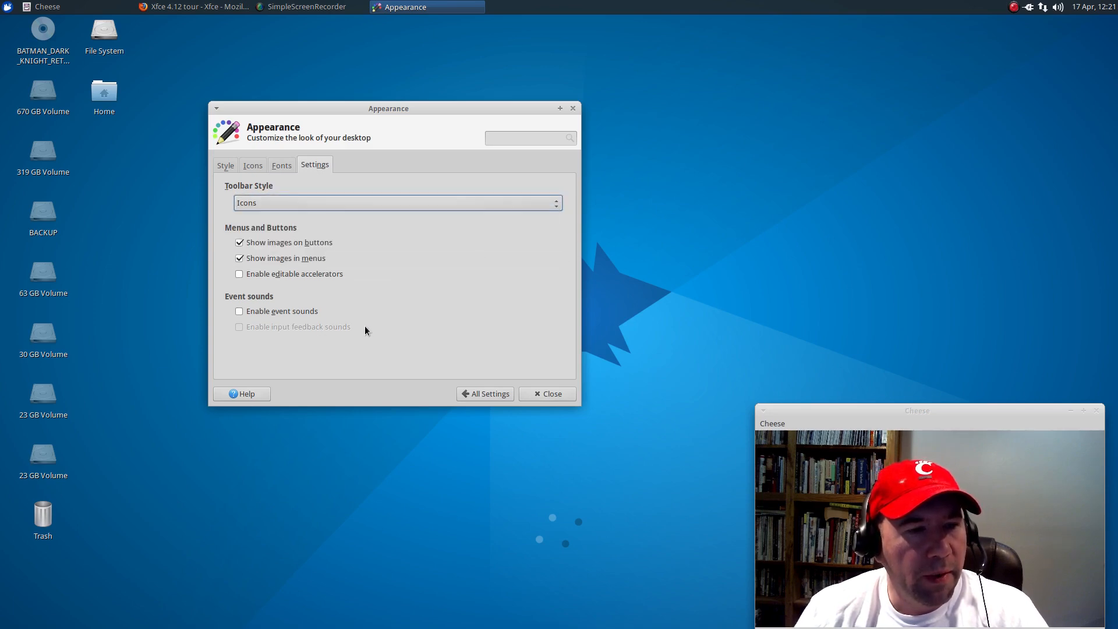
left_click(469, 395)
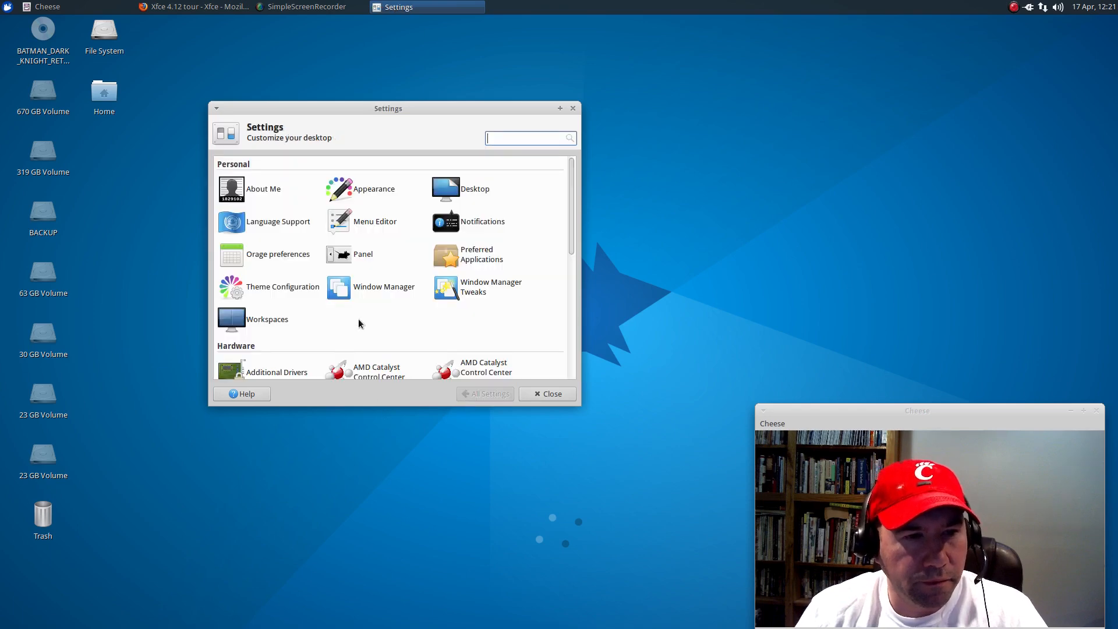
Open the Desktop settings and widen the window so the wallpaper options fit.
left_click(472, 193)
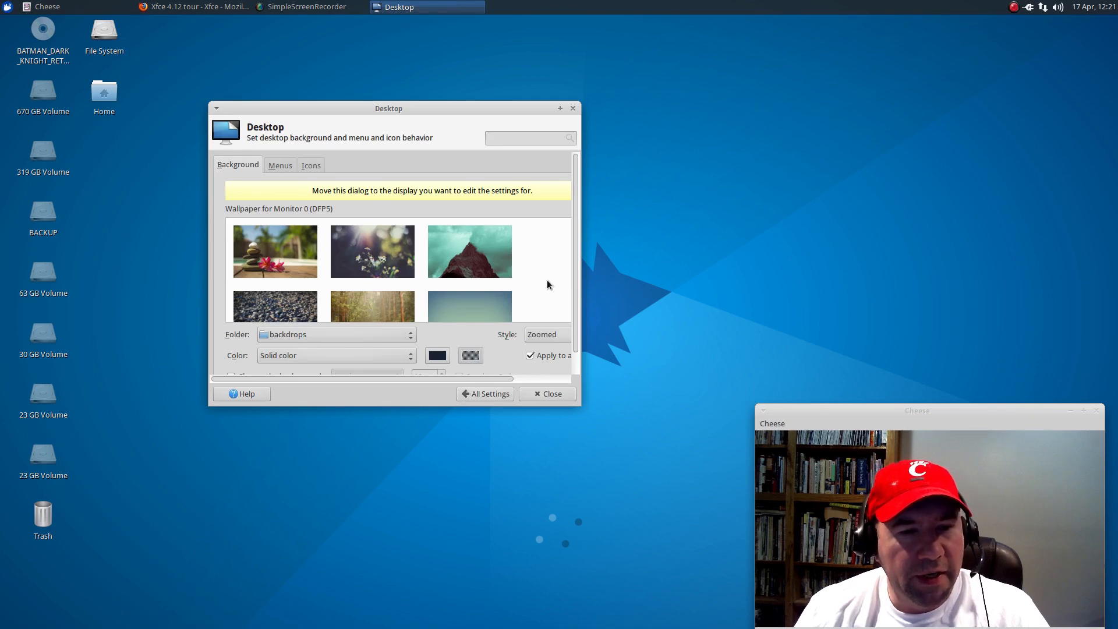
left_click_drag(575, 255, 578, 294)
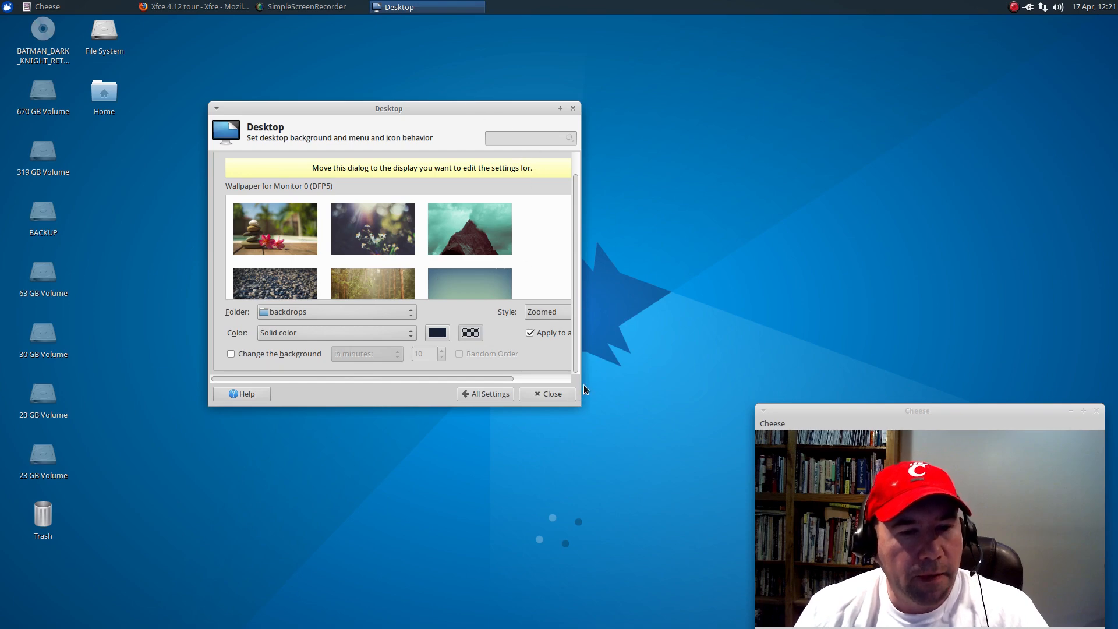
left_click_drag(576, 400, 720, 401)
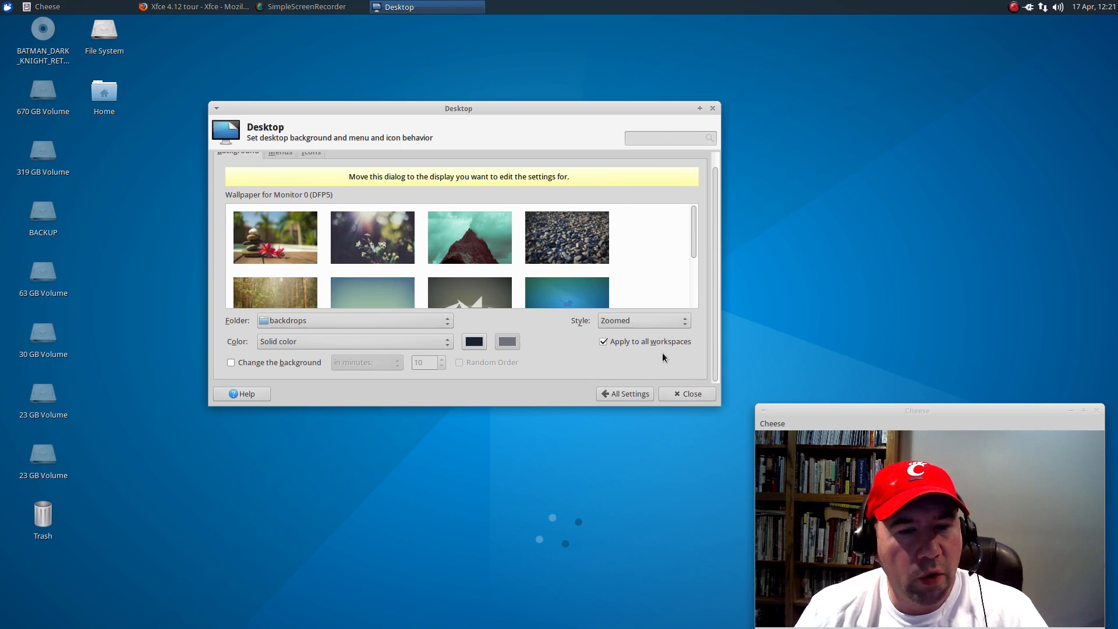
Set the stacked stones and pink flowers wallpaper with workspace-wide application turned off, re-enable applying to all workspaces, and return to the settings overview.
left_click(604, 342)
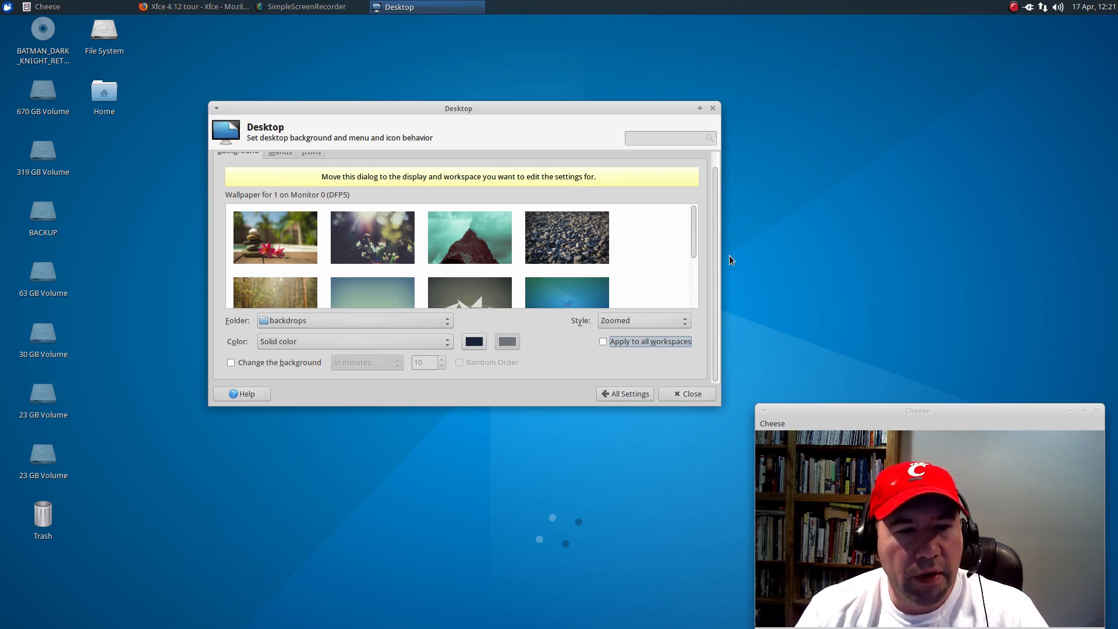
left_click(264, 259)
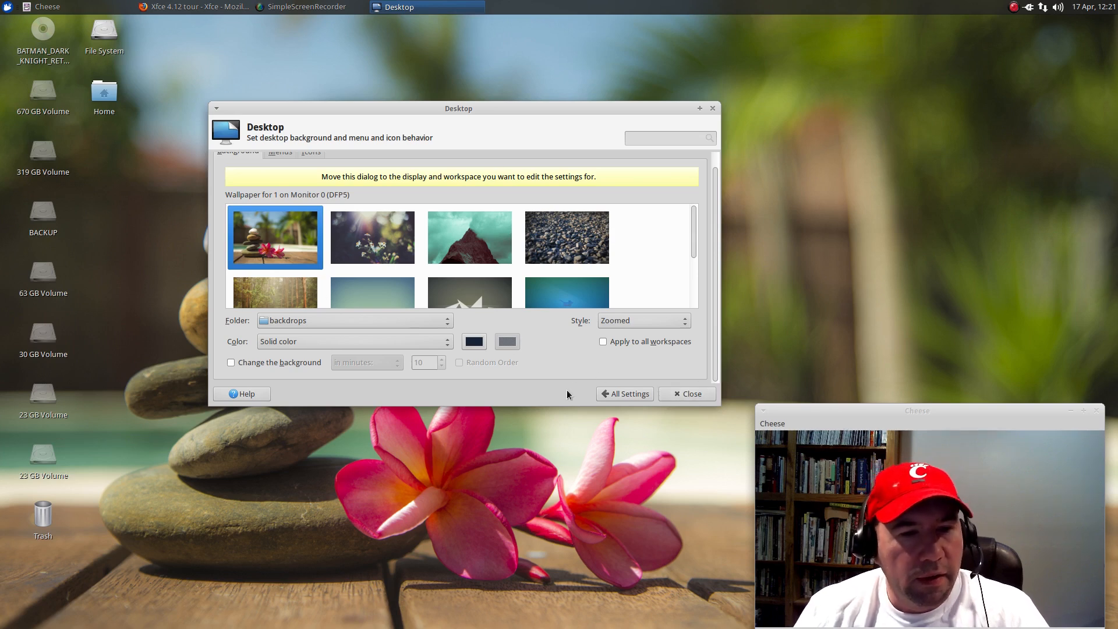
left_click(604, 342)
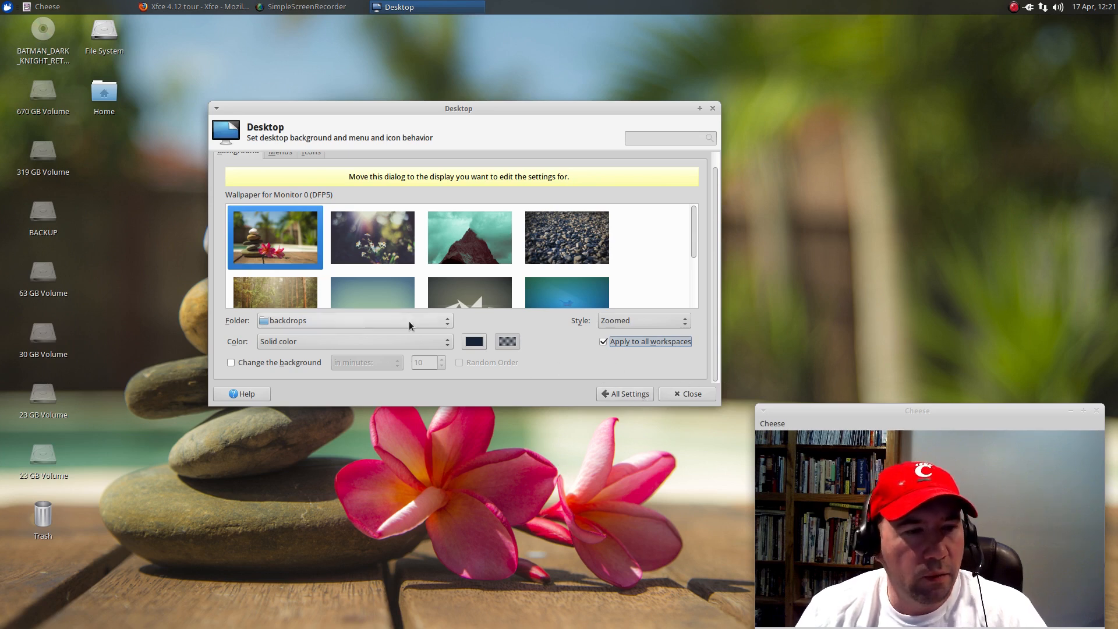
left_click(243, 232)
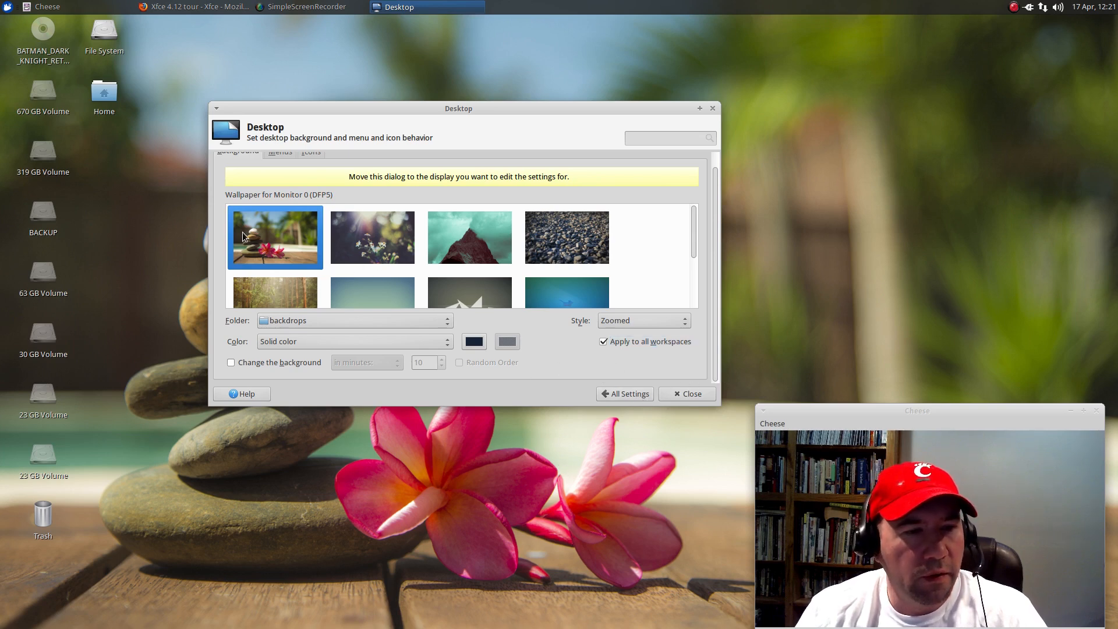
left_click(631, 394)
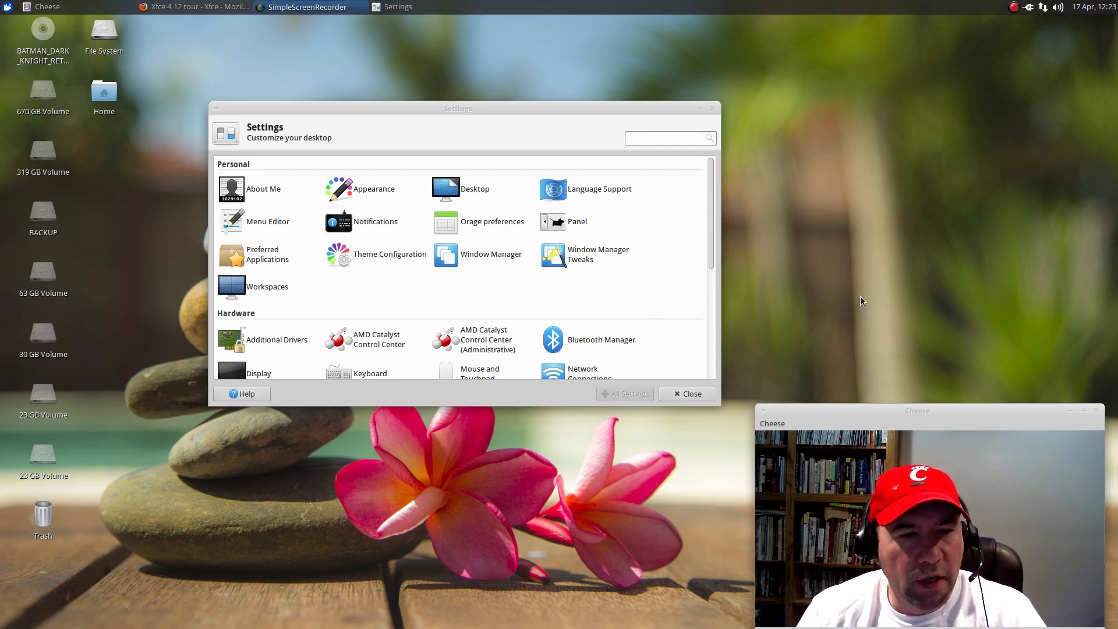
Examine the Display settings for the connected monitors, and return to the settings overview to browse its categories.
scroll(670, 227, "down", 2)
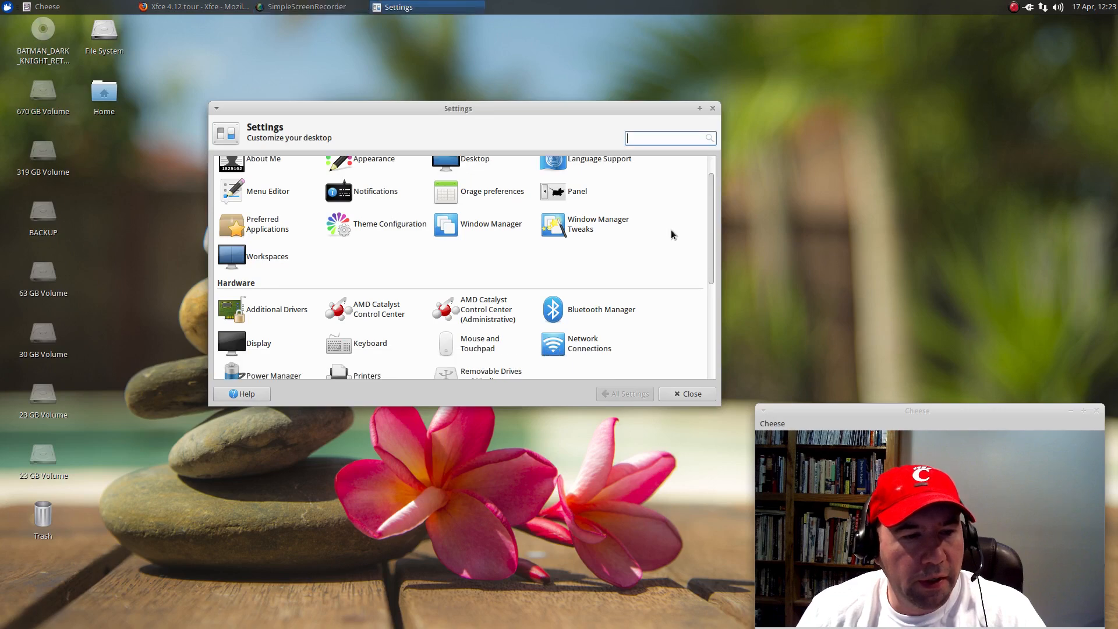
left_click(253, 315)
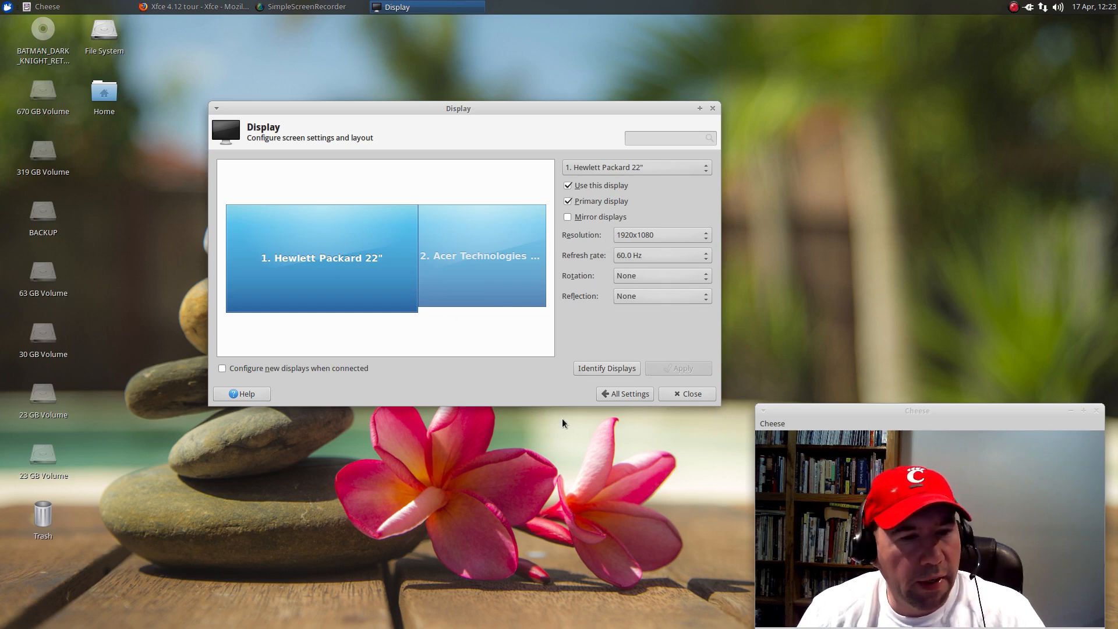
left_click(623, 391)
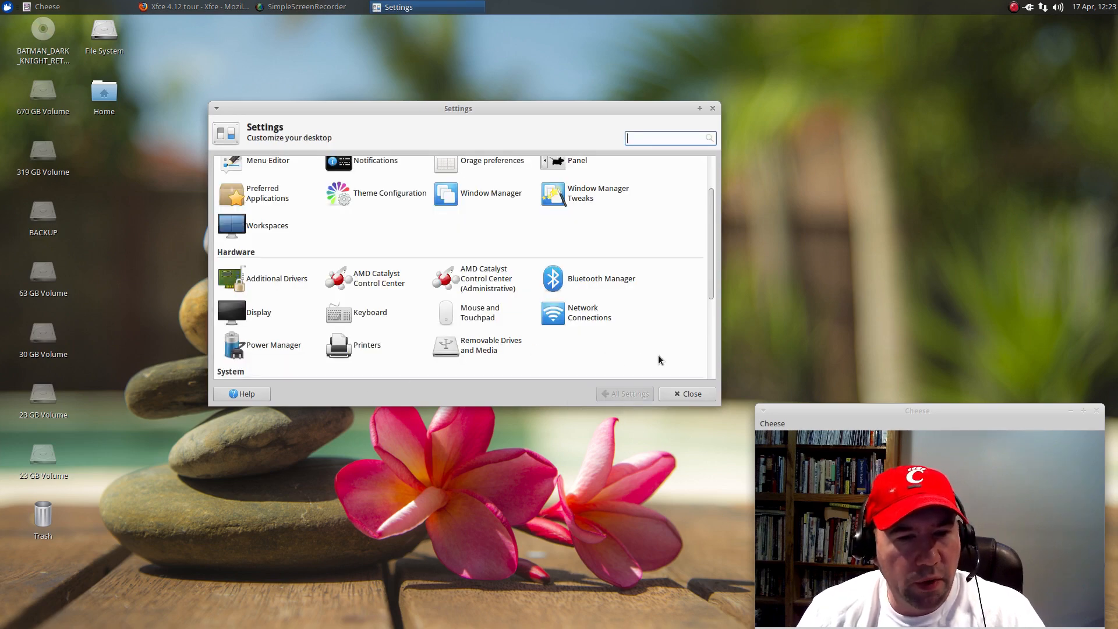
scroll(650, 353, "down", 3)
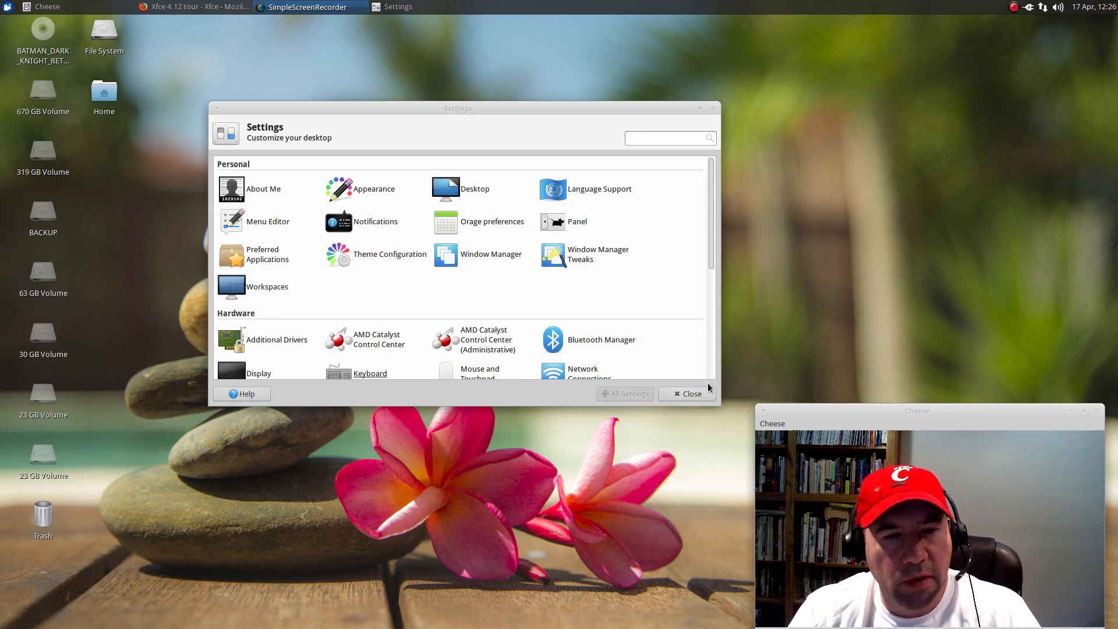
Open Window Manager Tweaks and demonstrate switching between open windows with the list-style window switcher.
left_click(583, 256)
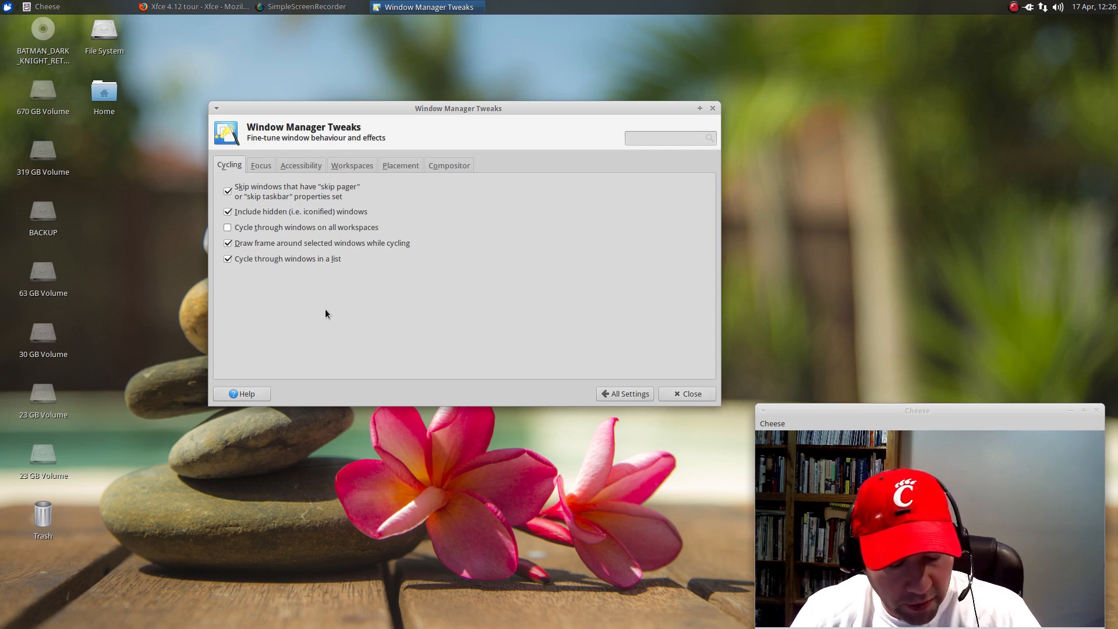
key("alt+Tab")
key("alt+Tab")
key("alt+Tab")
key("alt+Tab")
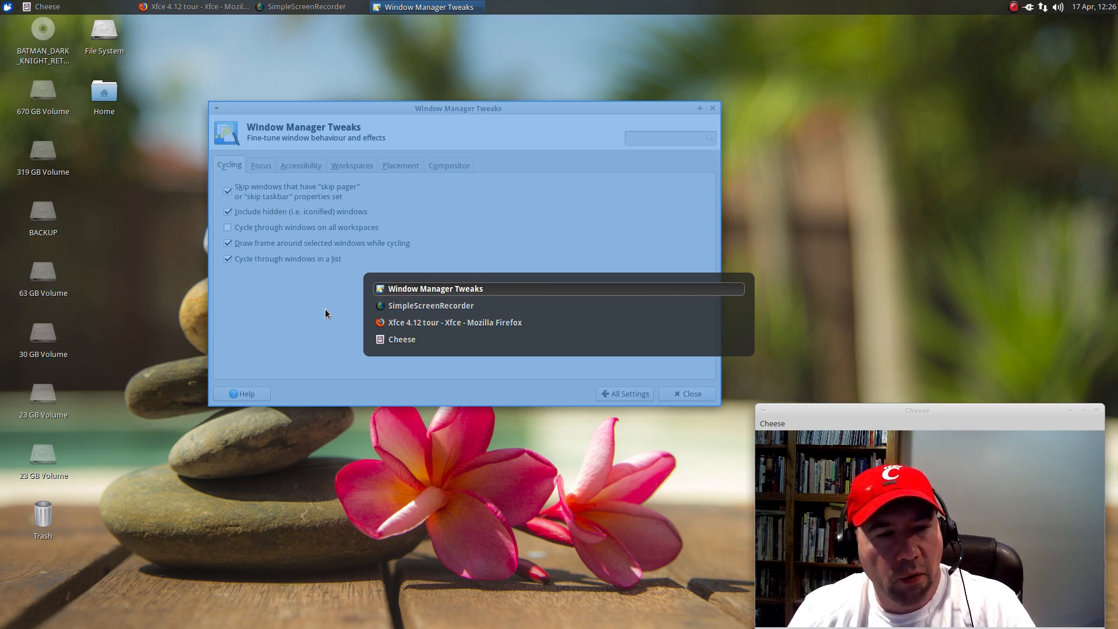
key("alt+Tab")
key("alt+Tab")
key("alt+Tab")
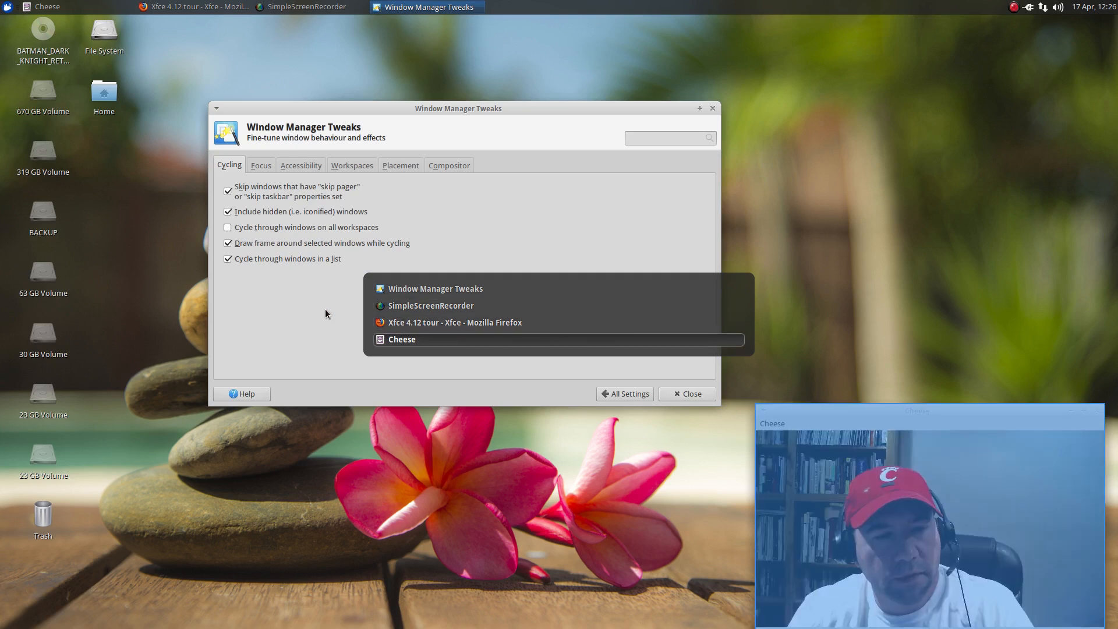
Turn off cycling through windows in a list and cycle through the open windows in the thumbnail switcher.
left_click(227, 260)
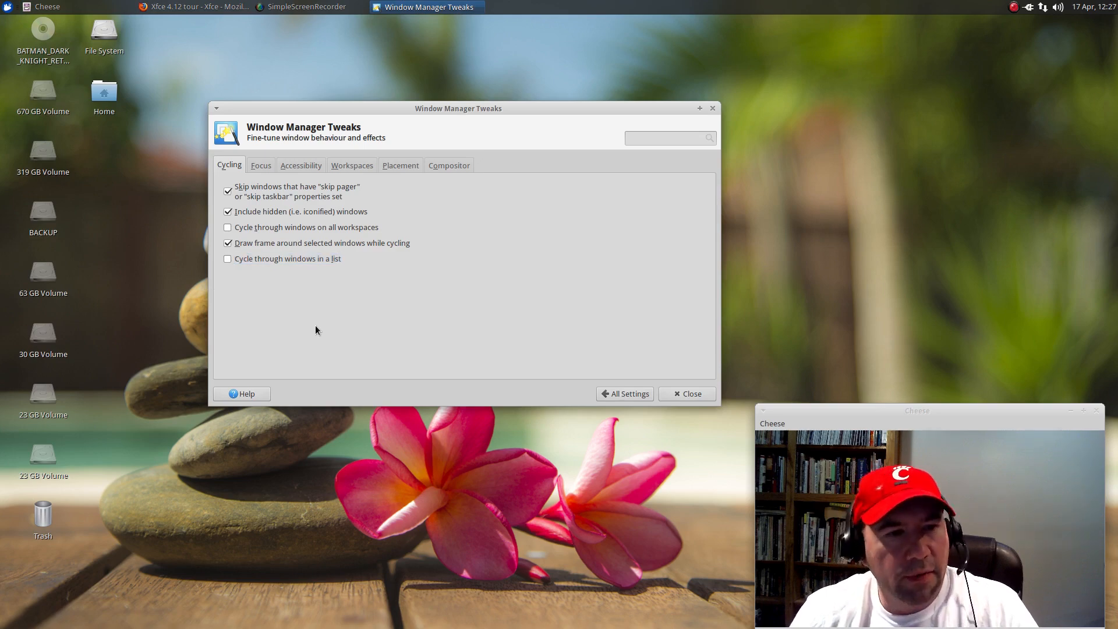
key("alt+Tab")
key("Tab")
key("Tab")
key("Tab")
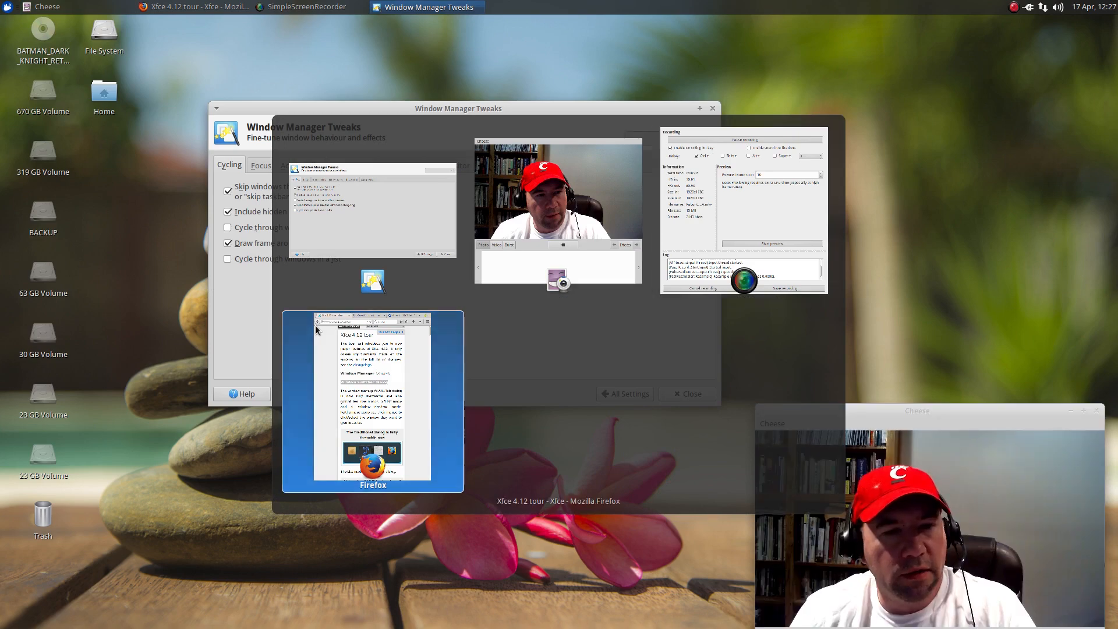
key("Tab")
key("Tab")
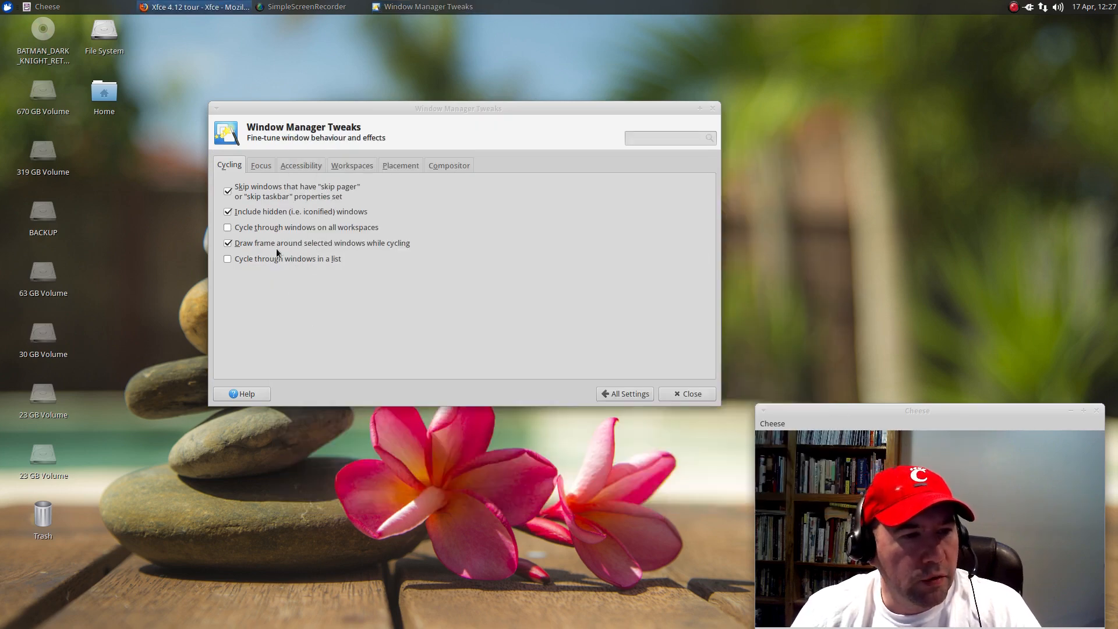
Turn off drawing a frame around selected windows while cycling, and run through the window switcher again.
left_click(228, 244)
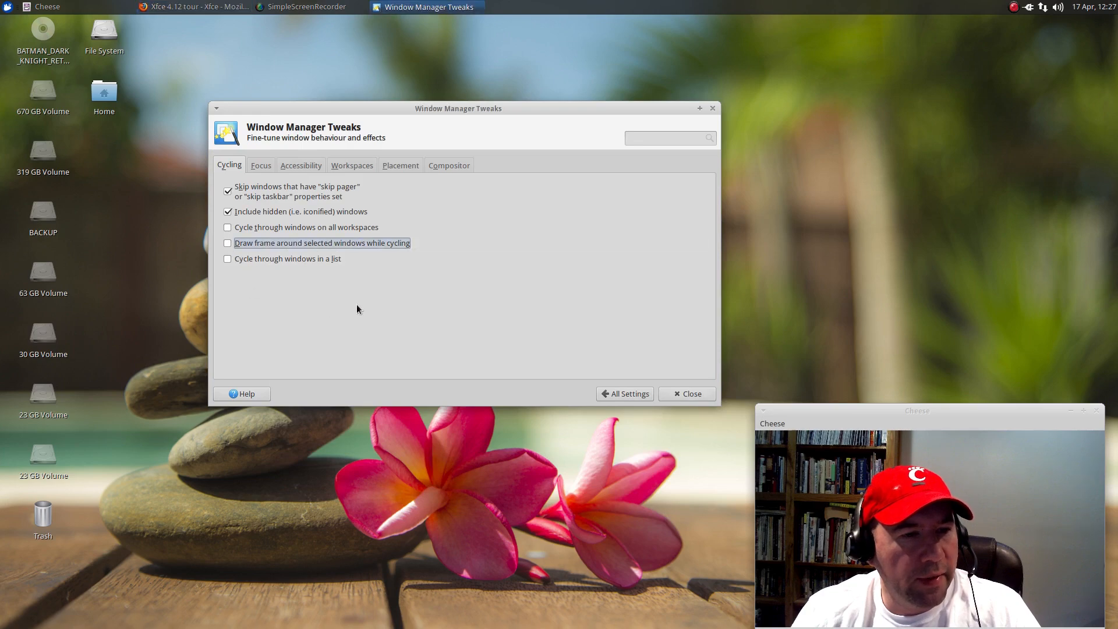
key("alt+Tab")
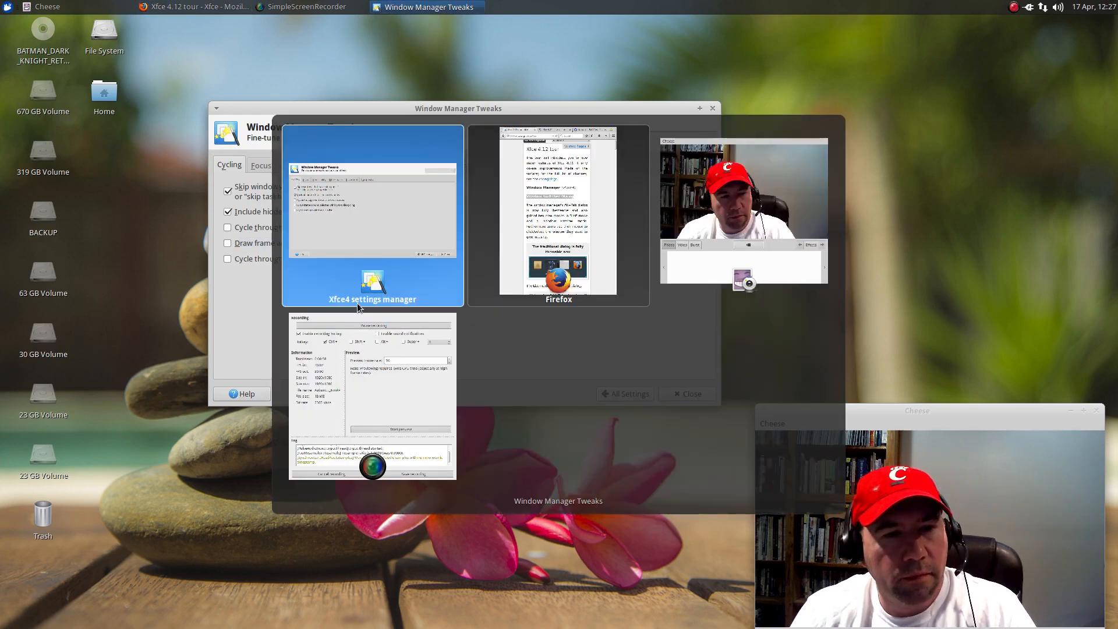
key("Tab")
key("Tab")
key("Tab")
key("Tab")
key("Tab")
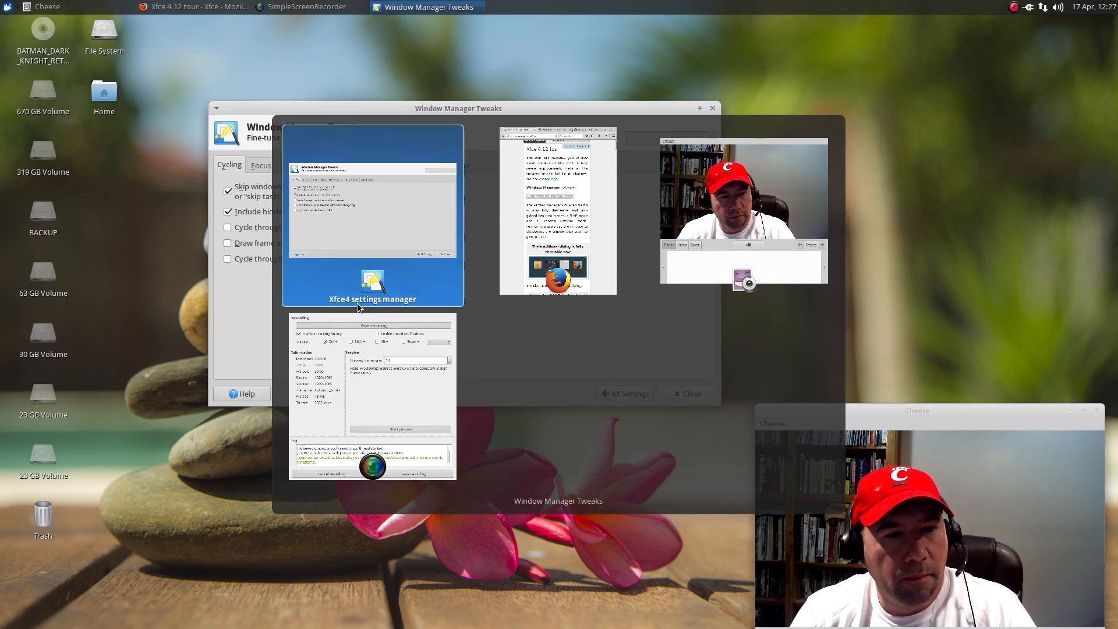
key("alt+Tab")
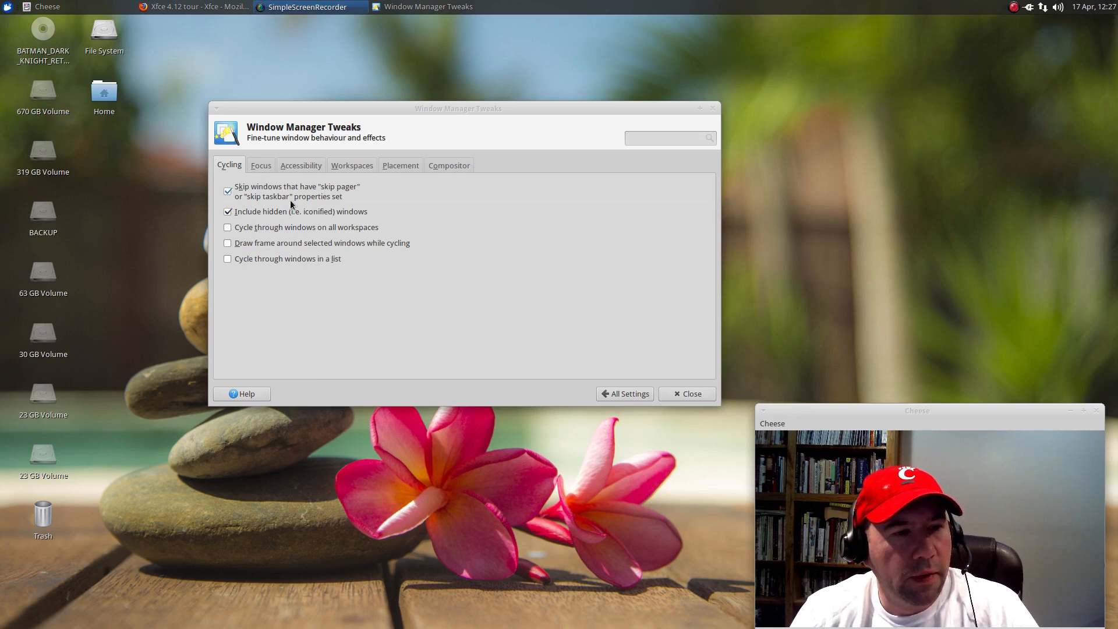
Re-enable list cycling and the frame around selected windows while cycling, and leave Window Manager Tweaks for the settings overview.
left_click(227, 259)
left_click(228, 243)
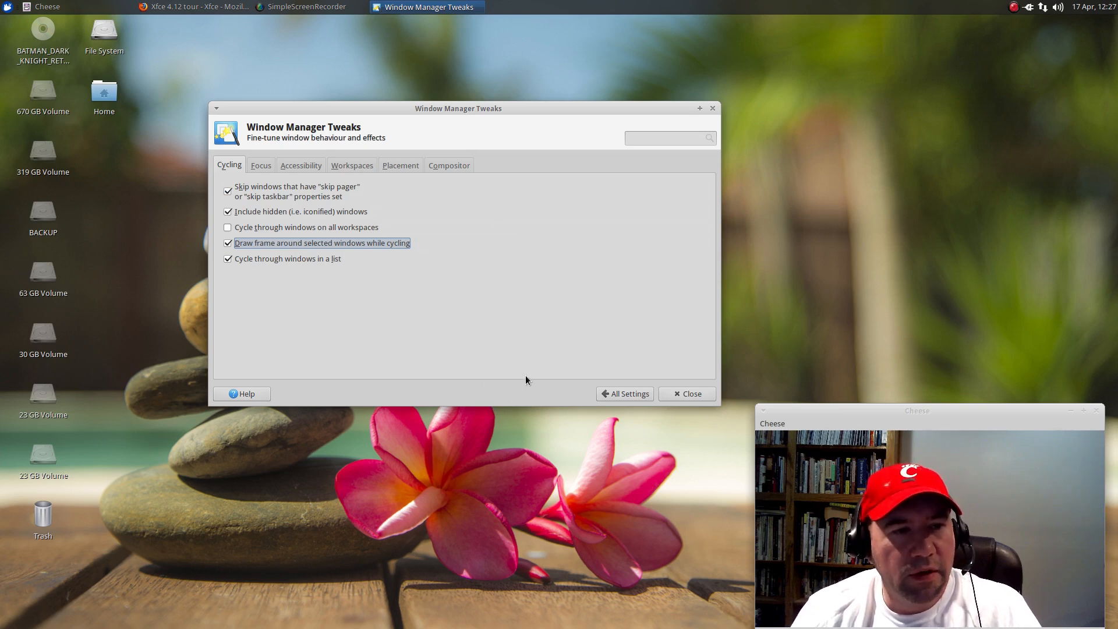
left_click(624, 397)
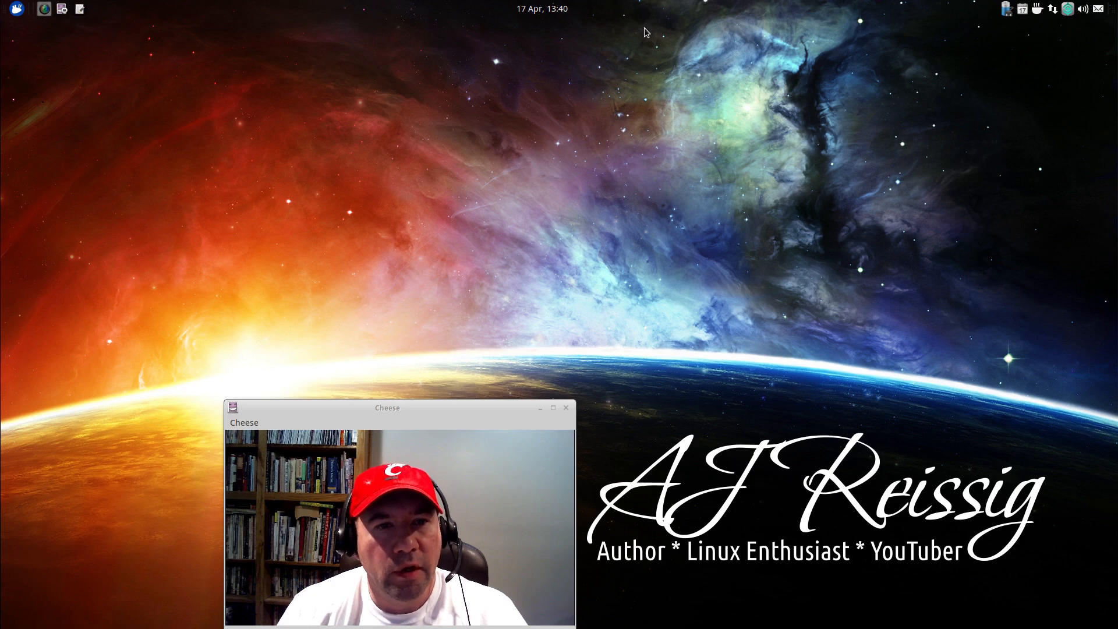
Review the top panel's display, appearance and item settings in Panel Preferences, leaving them as they are.
left_click(547, 16)
left_click(547, 16)
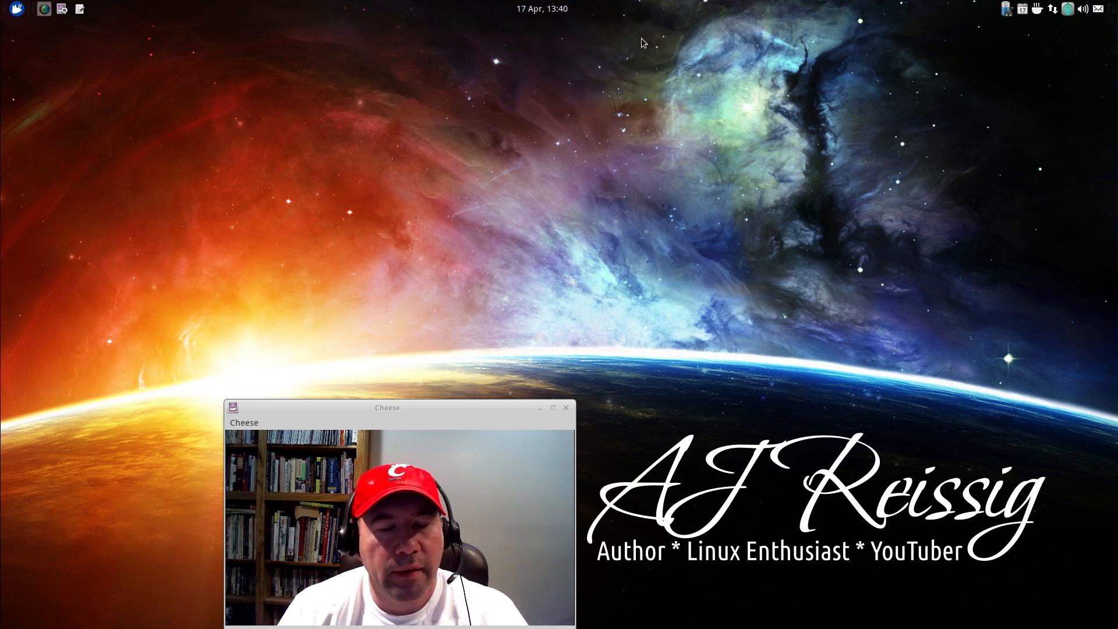
right_click(684, 8)
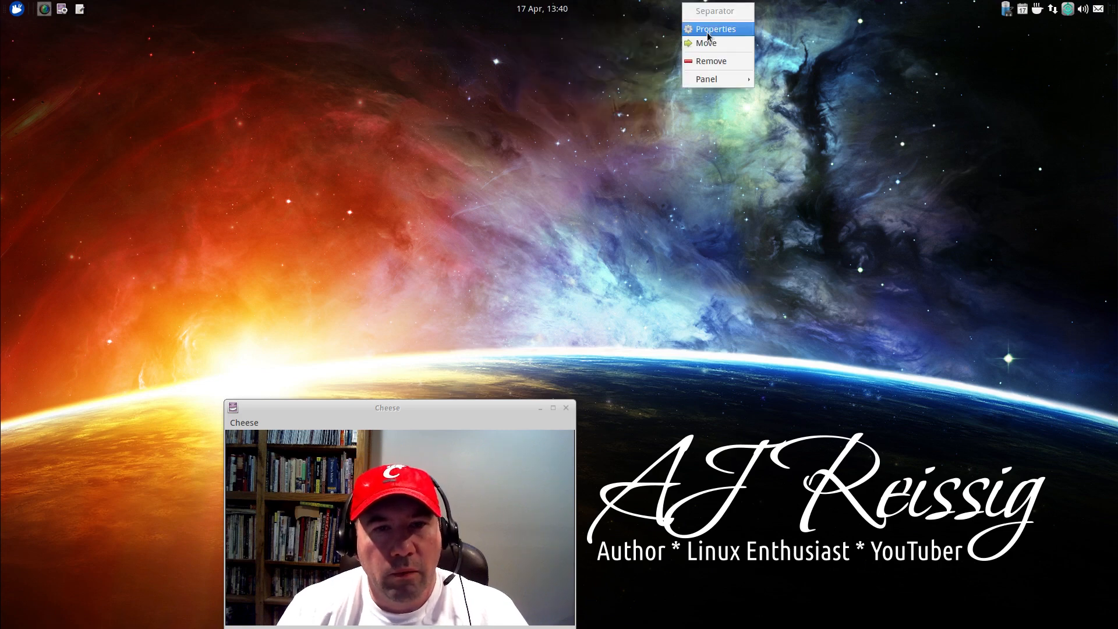
mouse_move(722, 80)
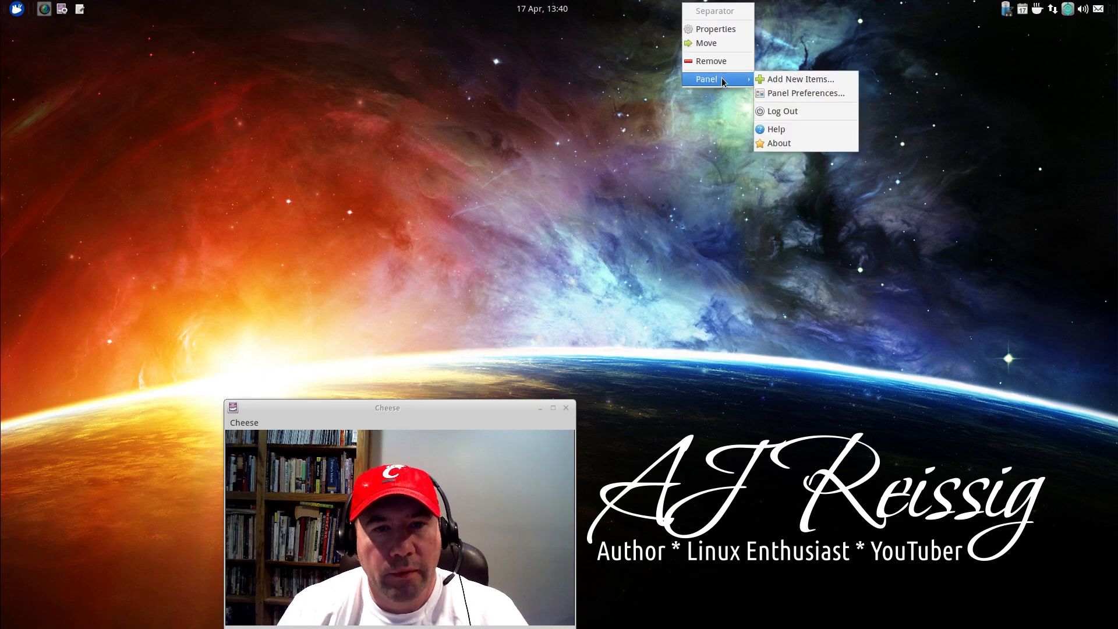
left_click(804, 97)
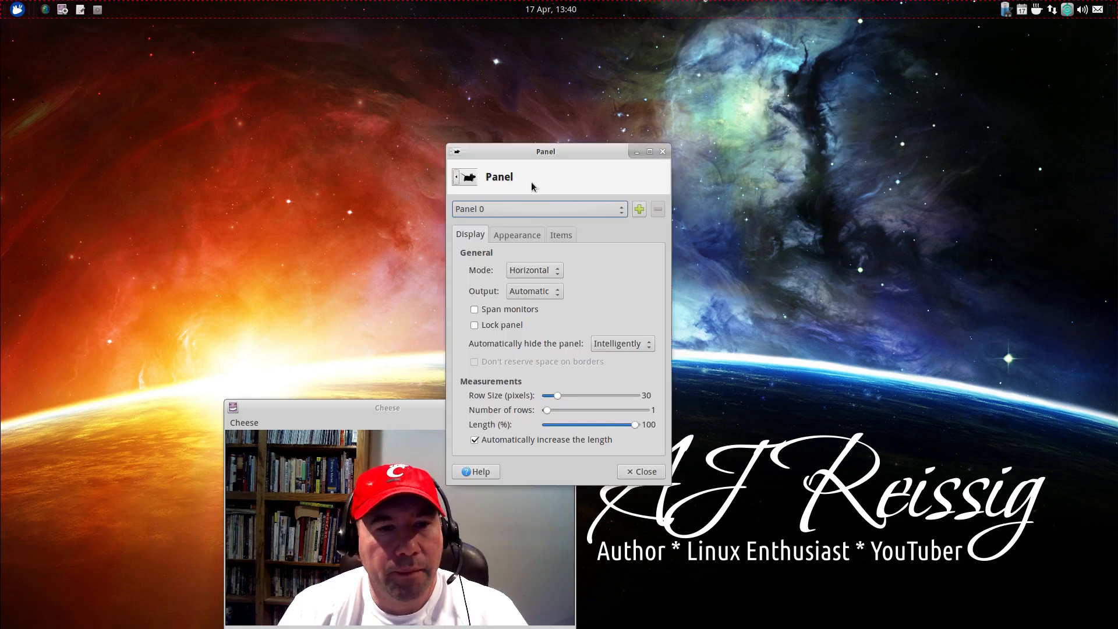
left_click(520, 237)
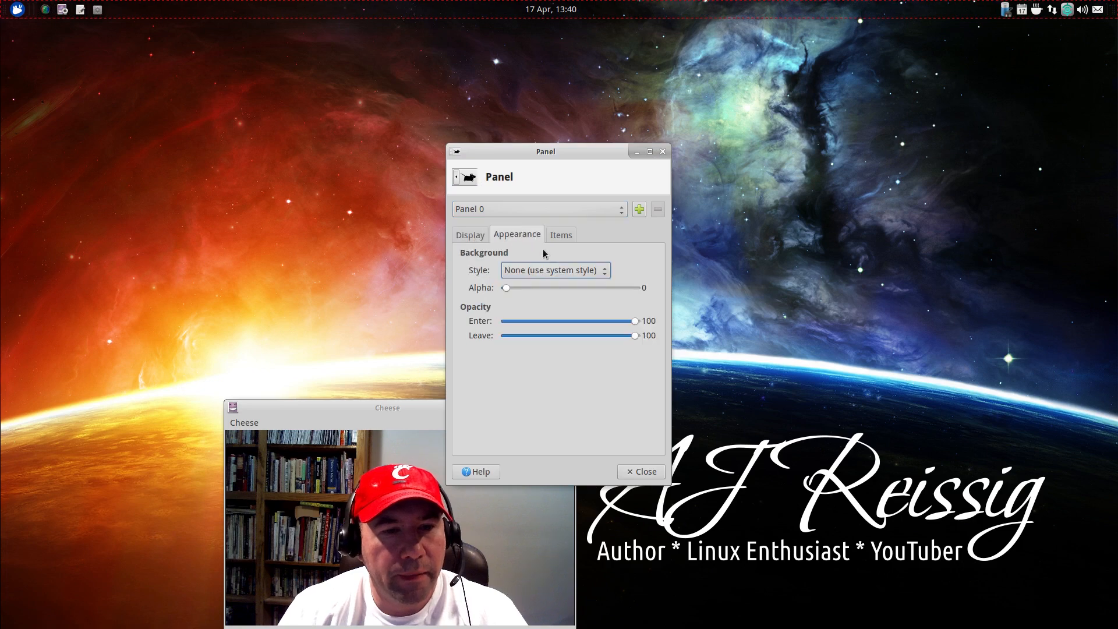
left_click(551, 240)
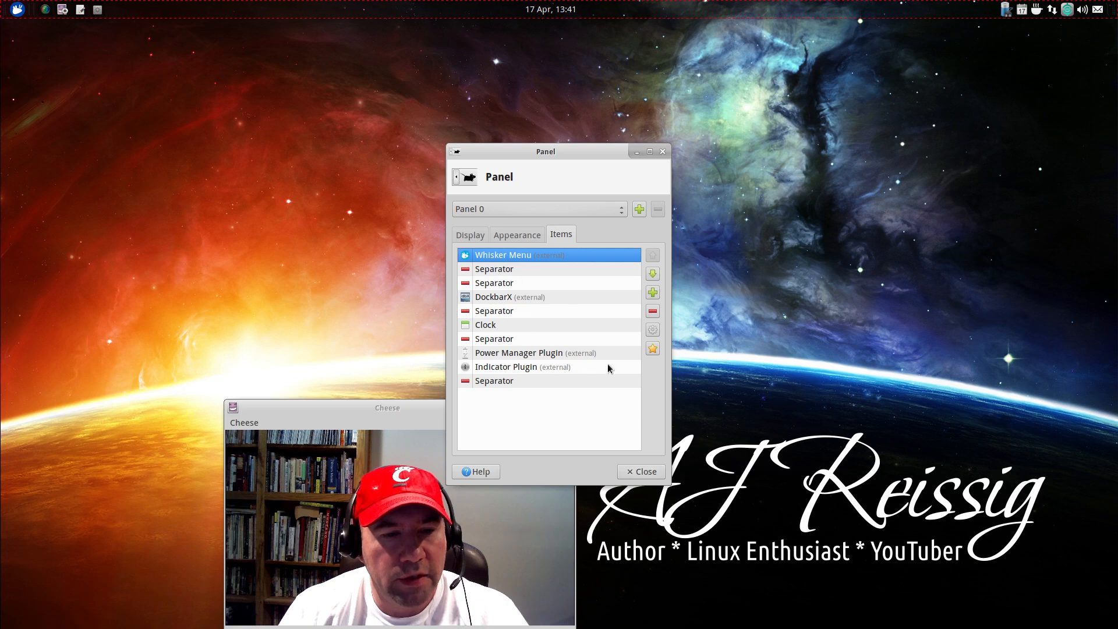
left_click(645, 473)
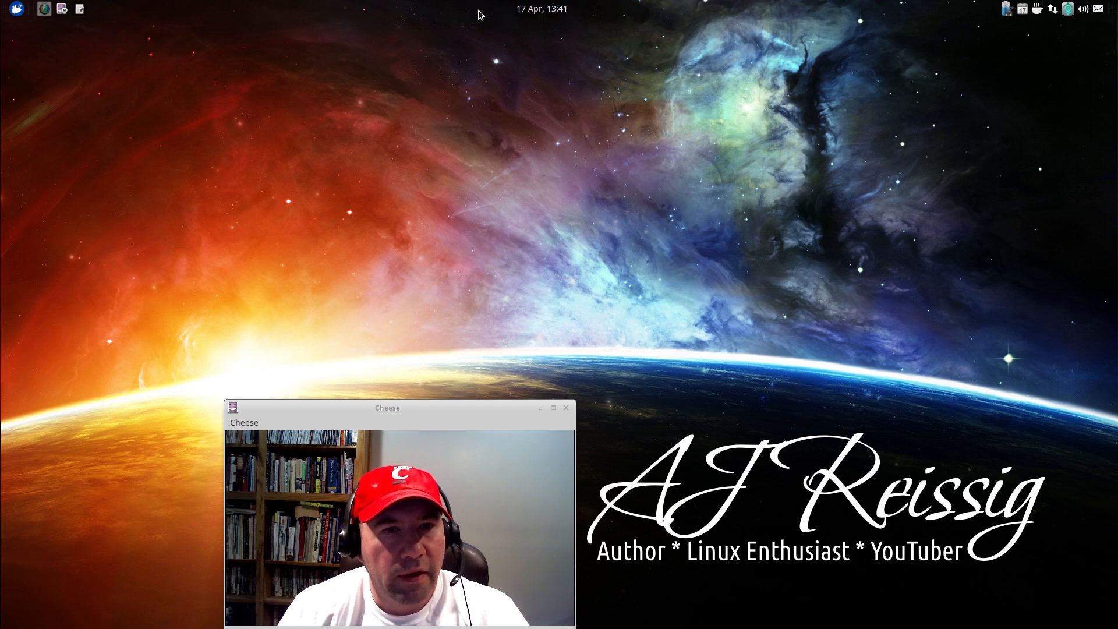
Inspect the style and Expand option in the properties of the panel separator before the clock.
right_click(433, 16)
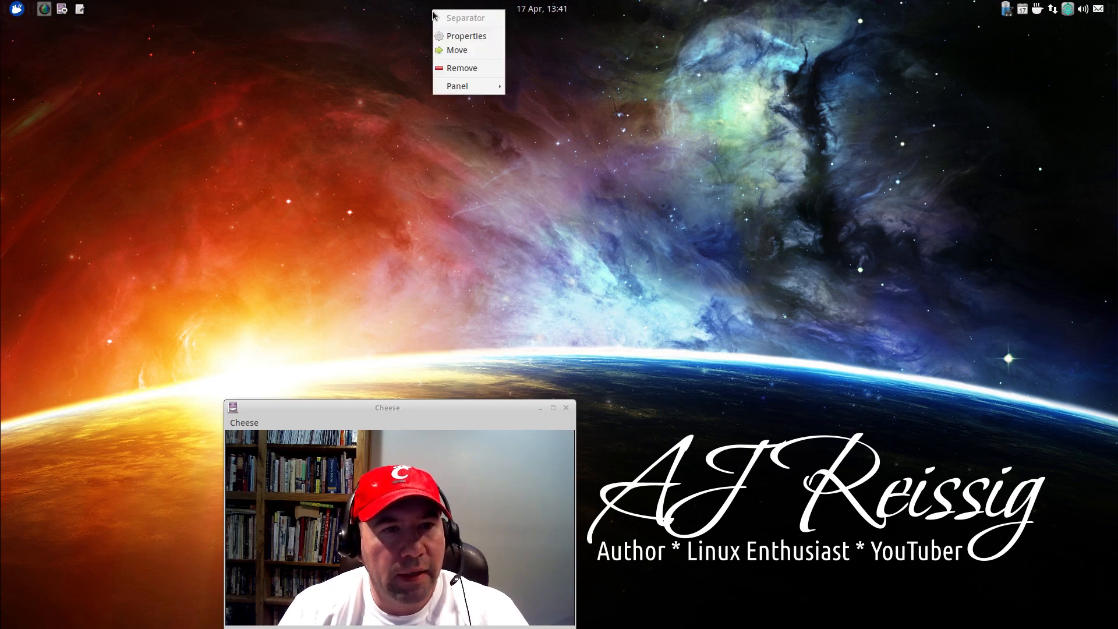
left_click(438, 36)
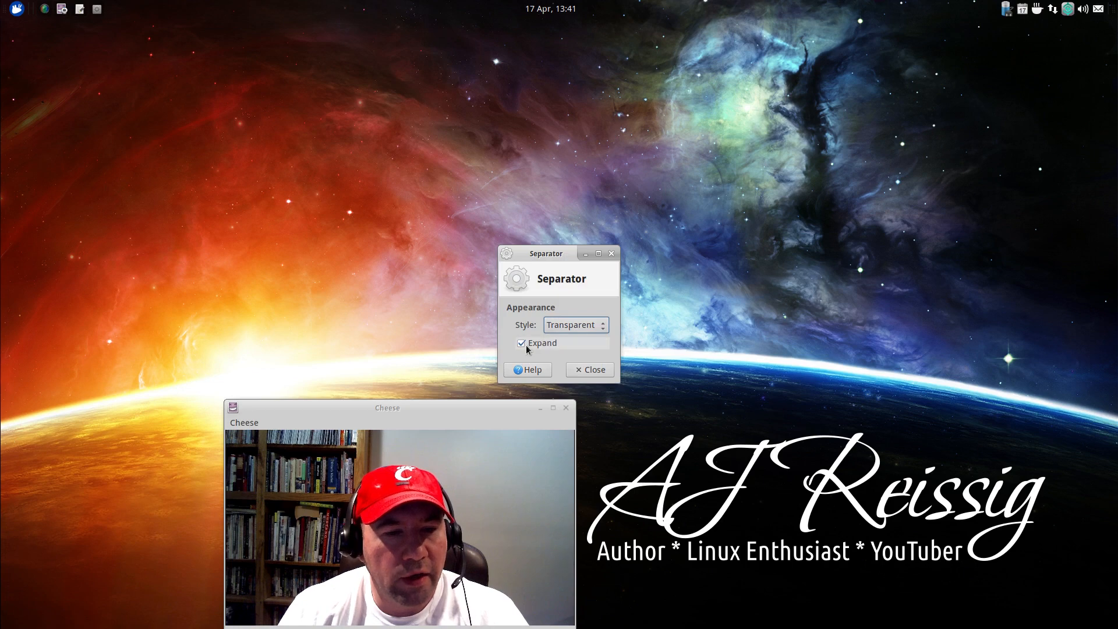
left_click(590, 373)
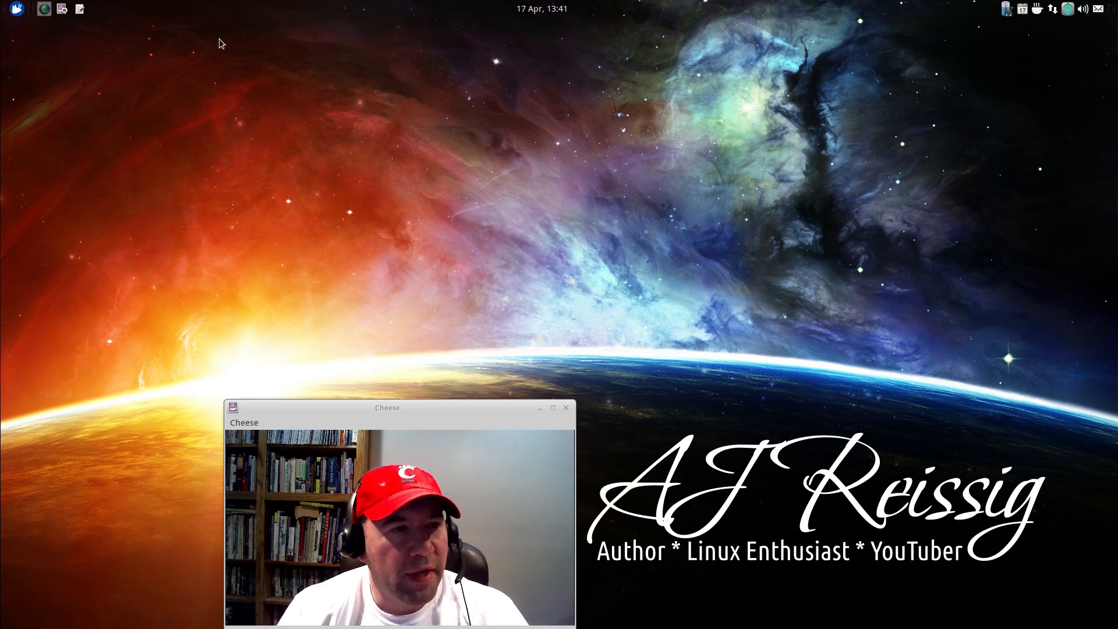
Find Chromium Web Browser by searching for "chro" in the Synapse launcher and run it.
mouse_move(73, 15)
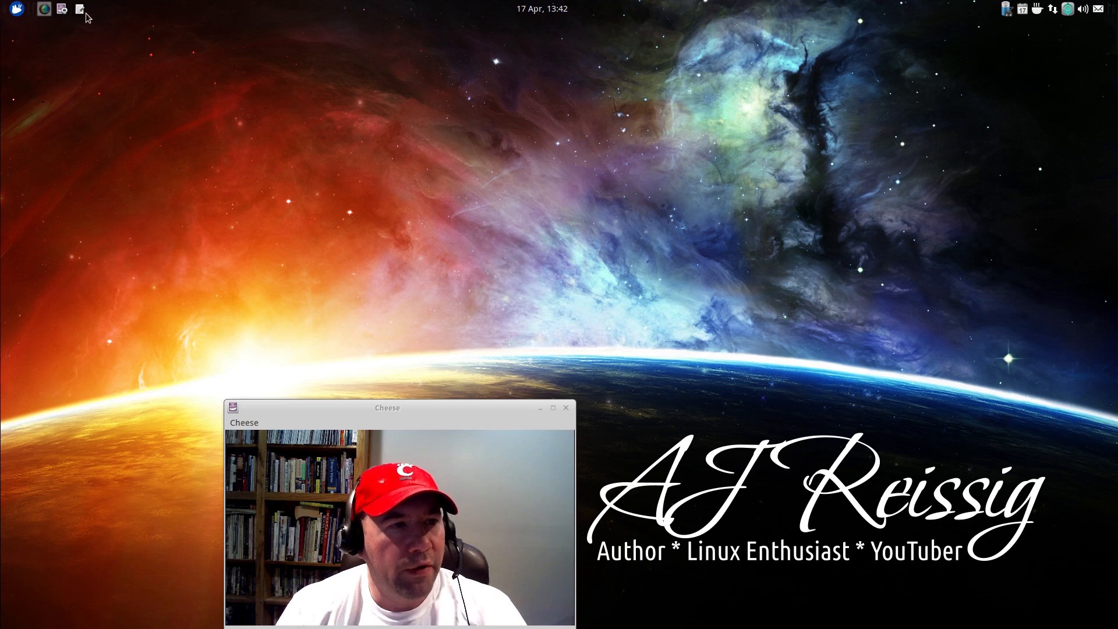
mouse_move(57, 12)
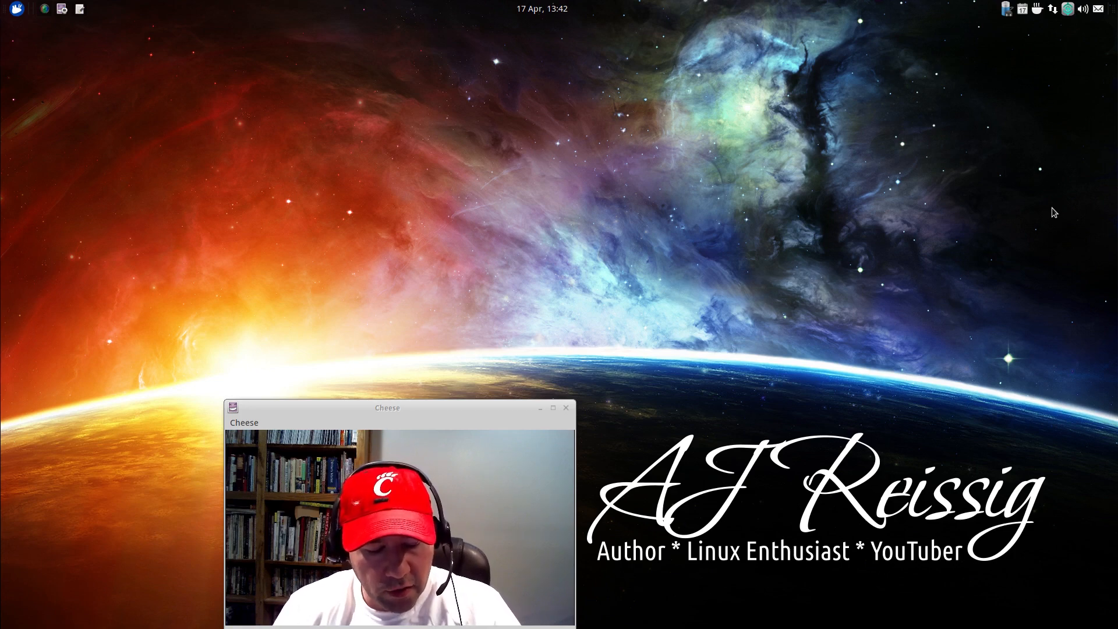
key("ctrl+space")
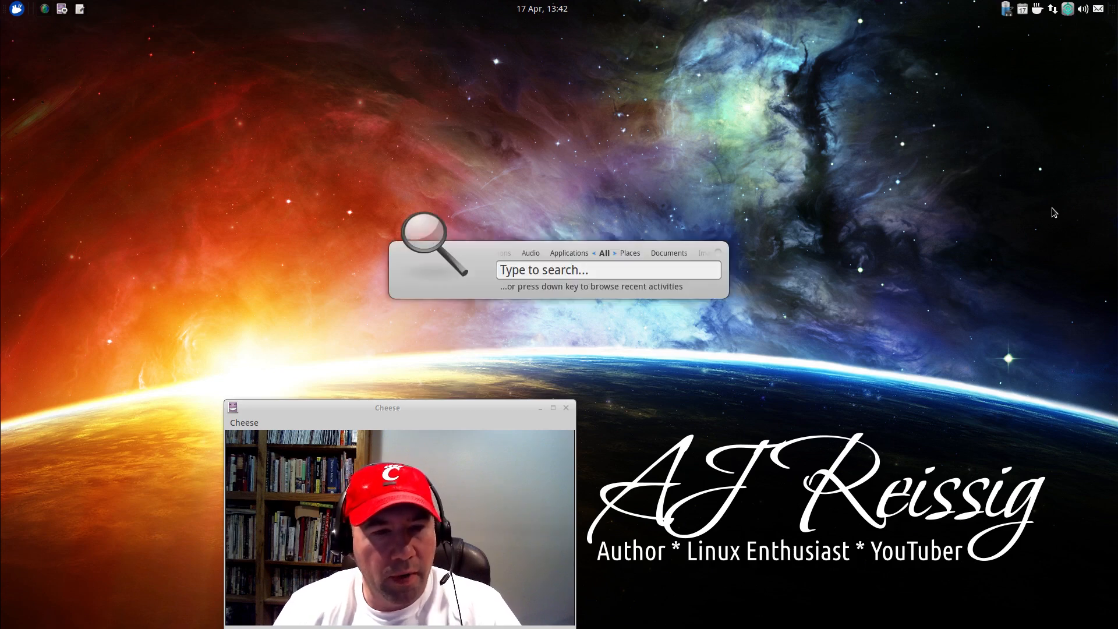
type("chro")
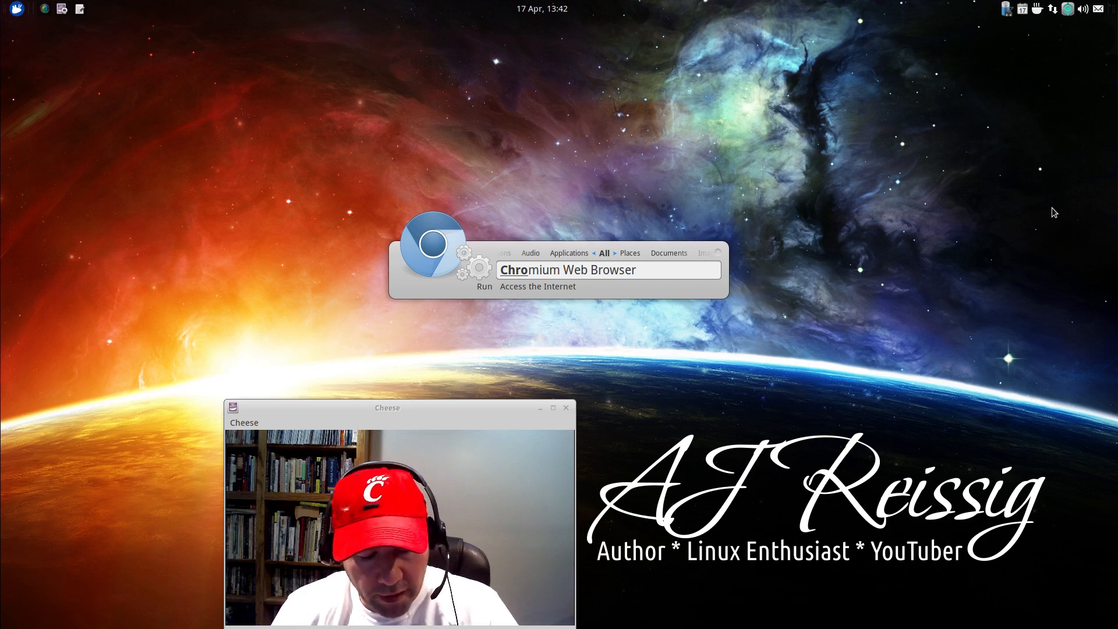
key("Return")
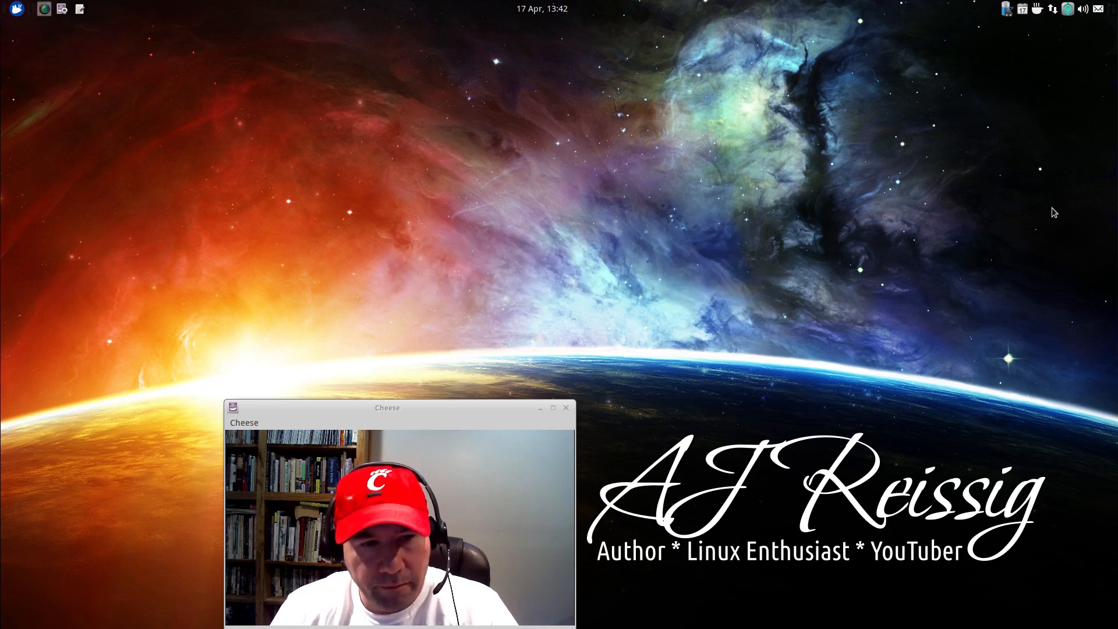
View the network indicator's menu and the clock's monthly calendar in the panel, closing each one.
left_click(1054, 14)
left_click(1054, 12)
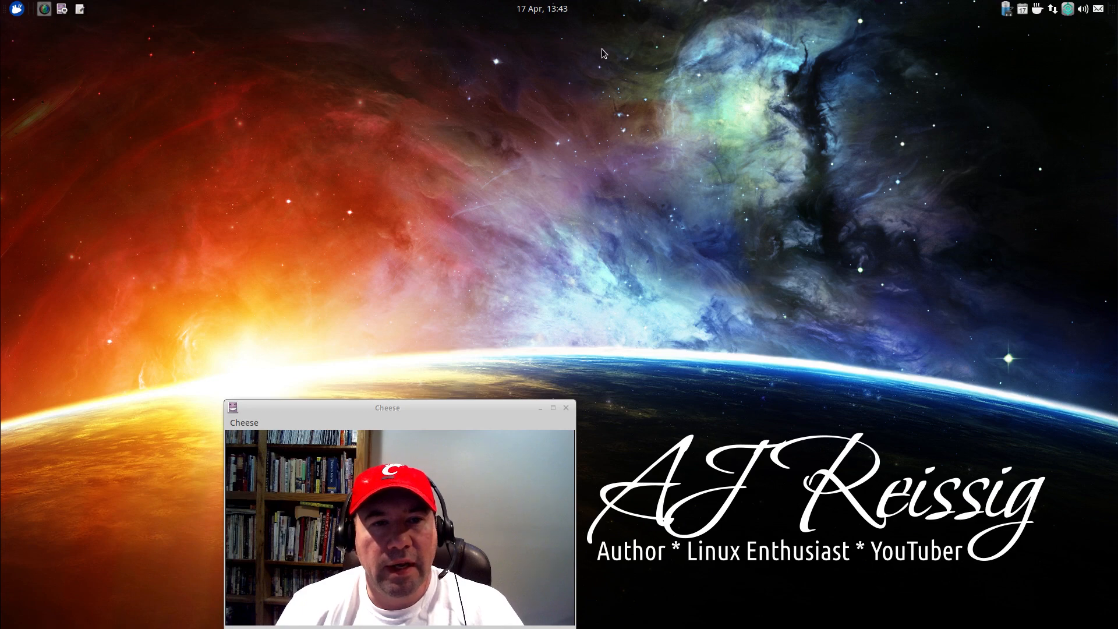
left_click(556, 14)
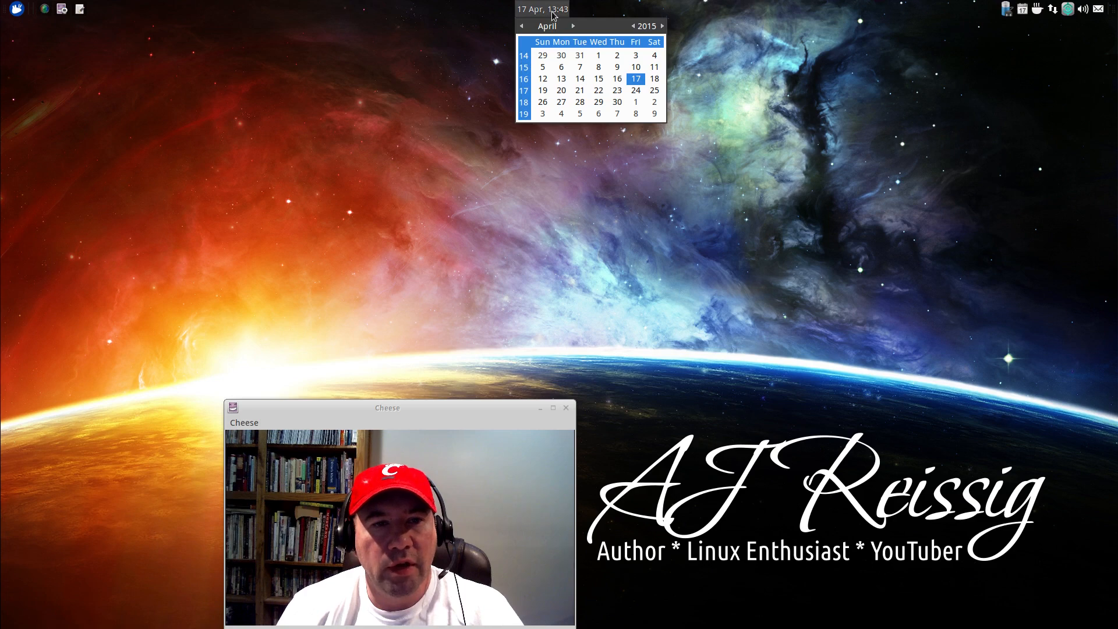
left_click(554, 14)
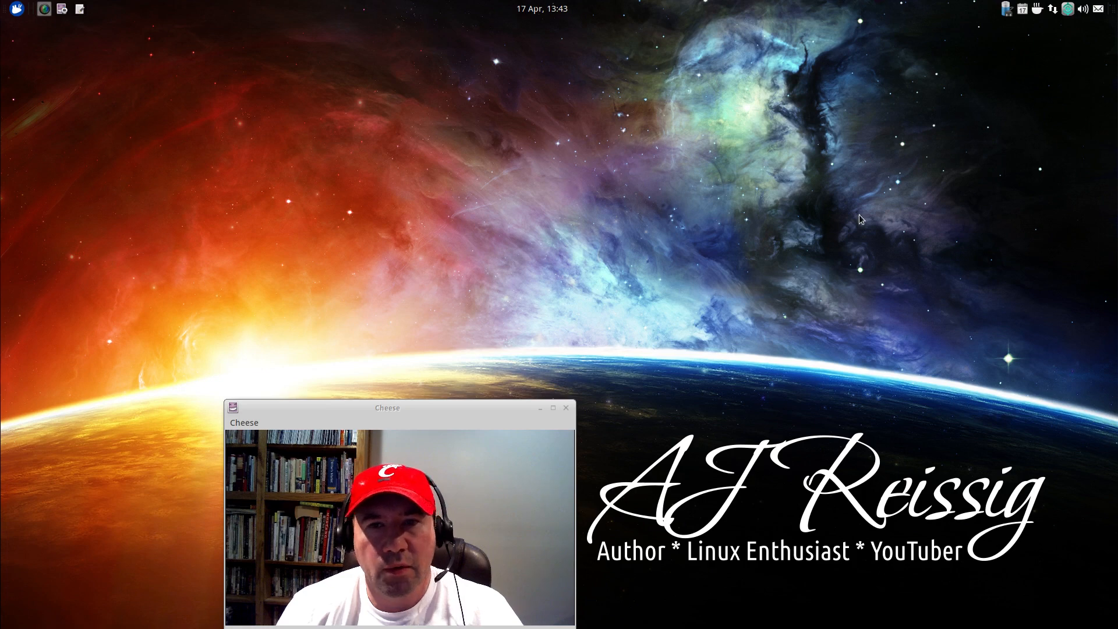
Look over the calendar indicator's events and commands and the menu of the indicator beside it.
left_click(1024, 13)
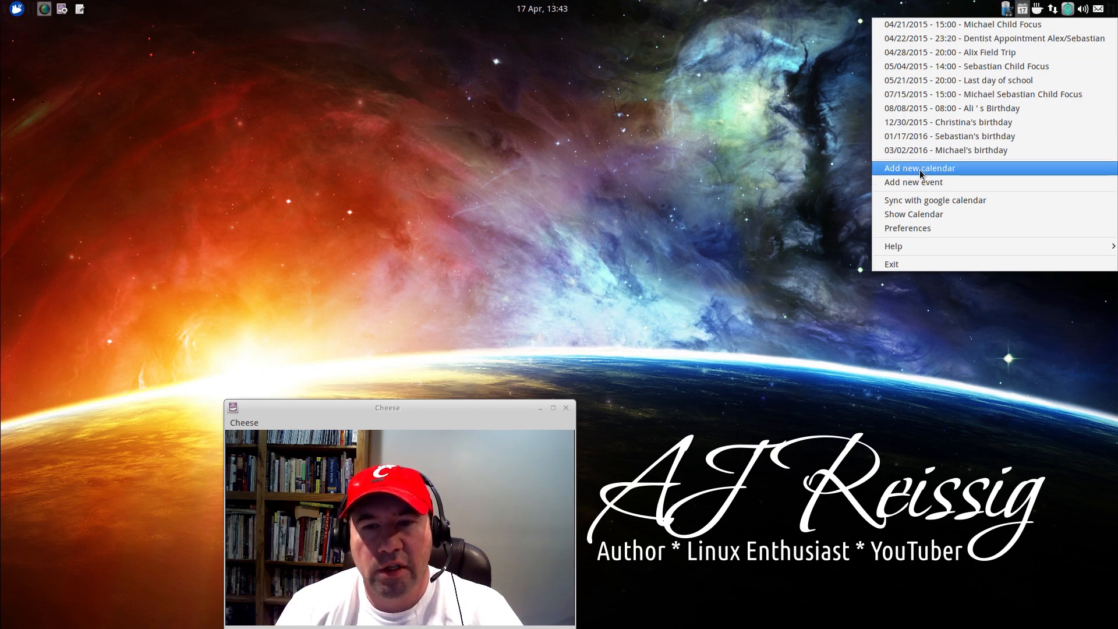
left_click(845, 185)
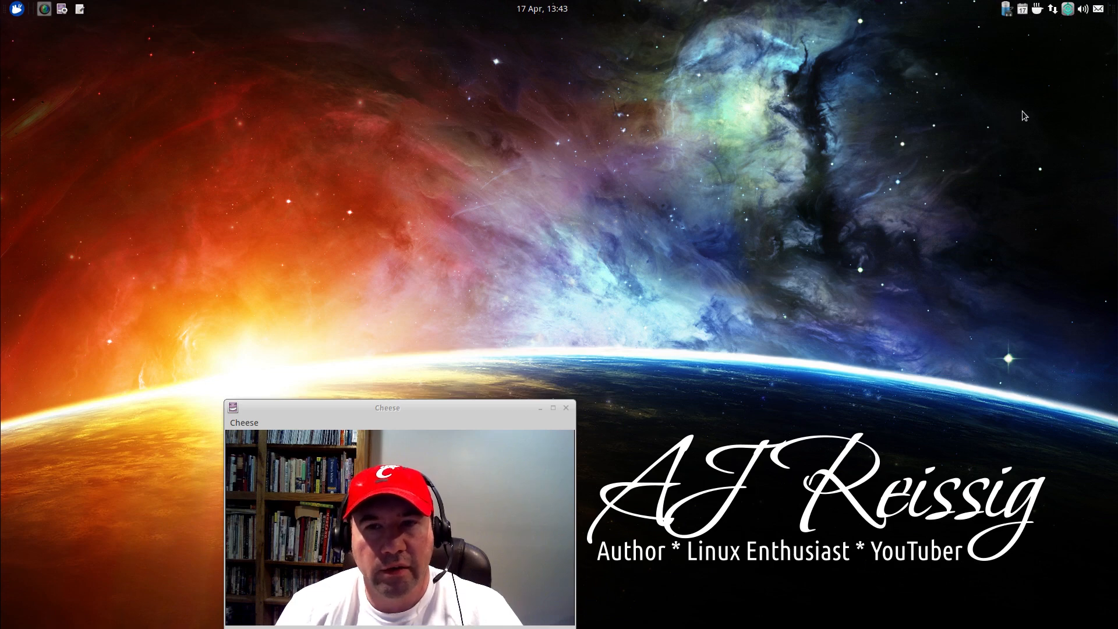
left_click(1005, 17)
left_click(918, 194)
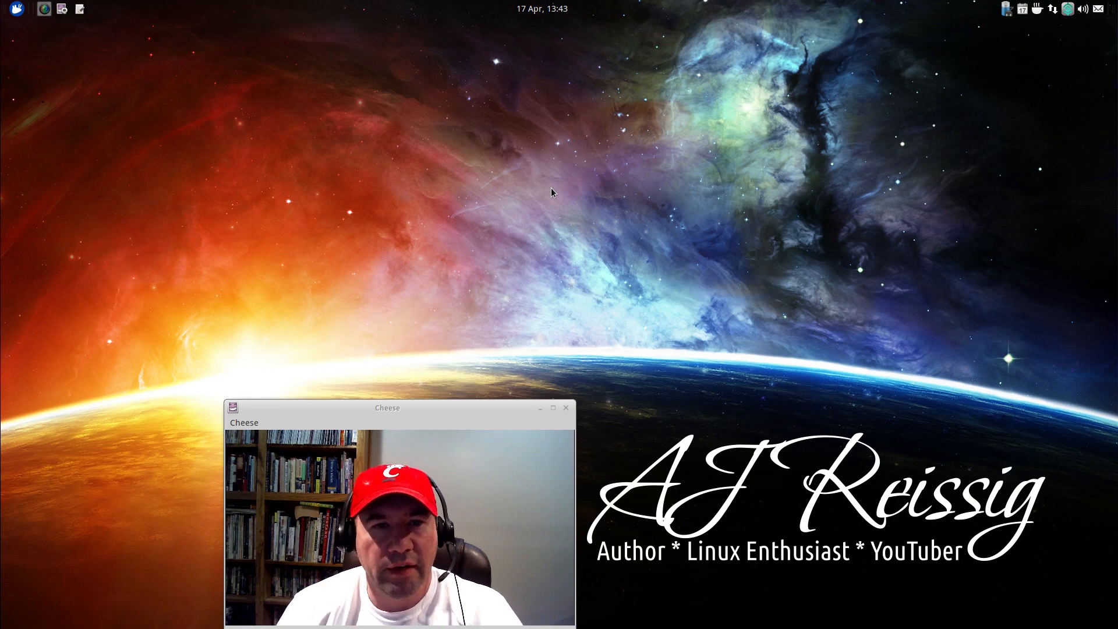
Browse the Internet and Settings application categories in the Whisker Menu.
left_click(18, 9)
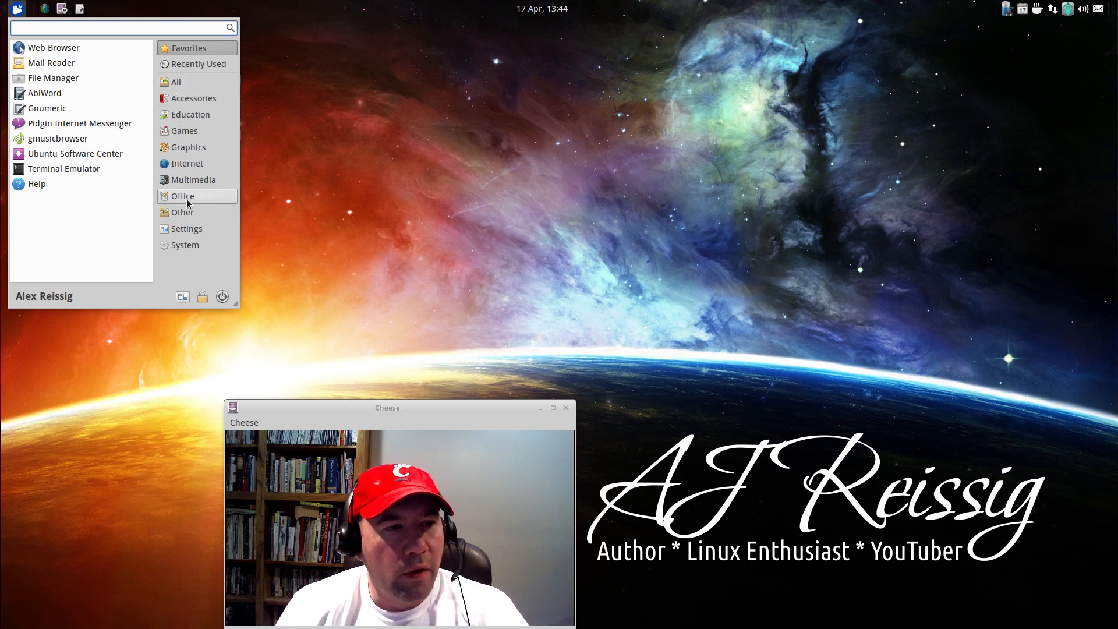
left_click(186, 166)
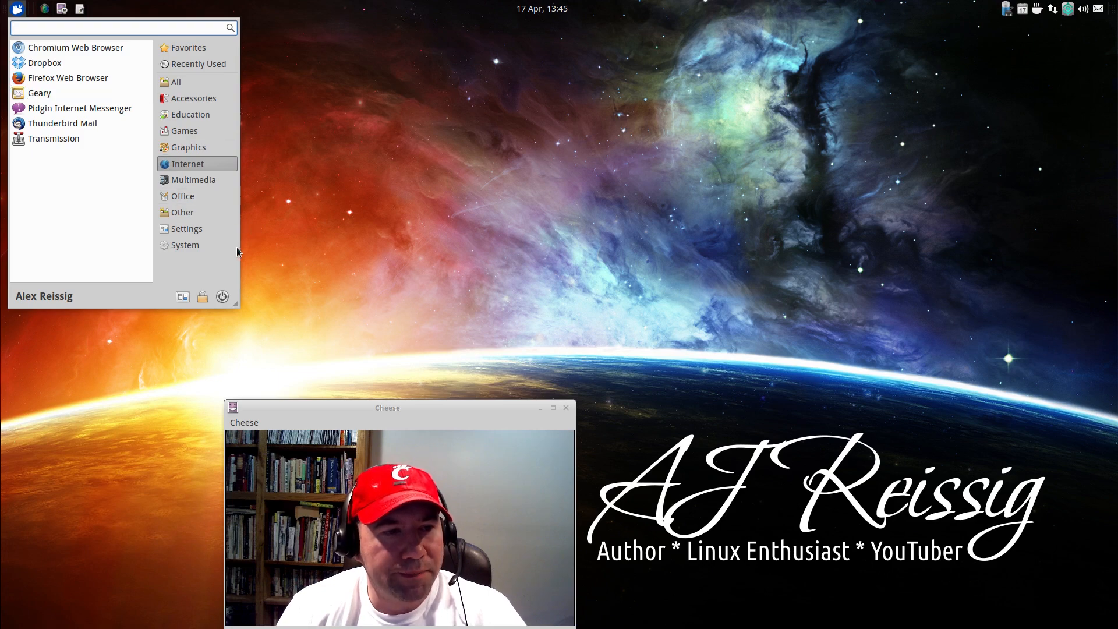
left_click(182, 230)
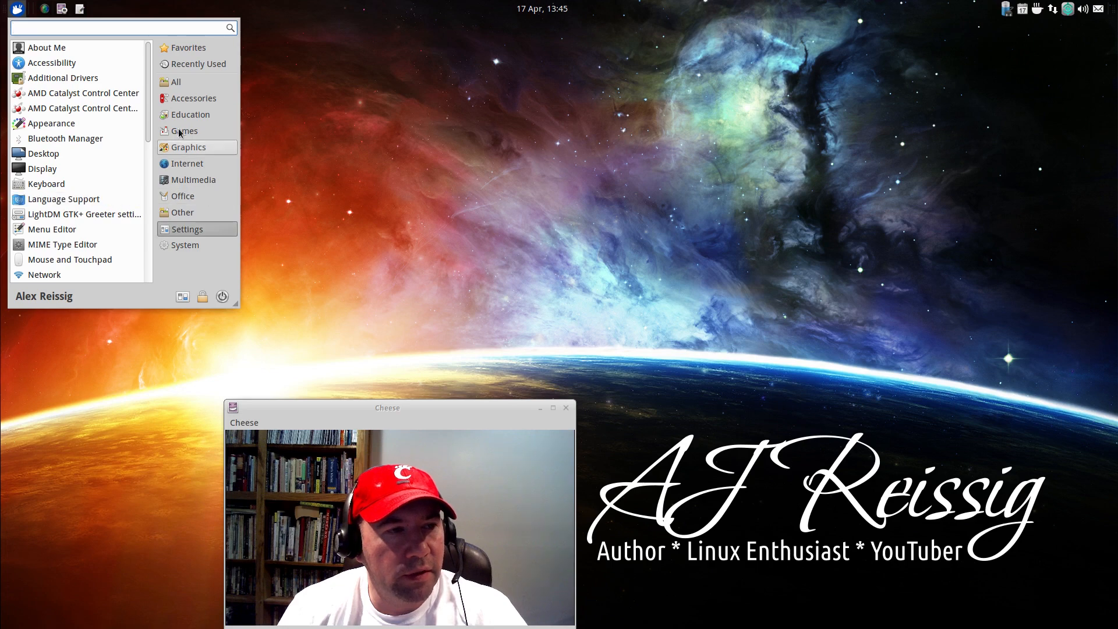
Search the application menu for "syn", start Synaptic Package Manager and authenticate with the account password.
type("syn")
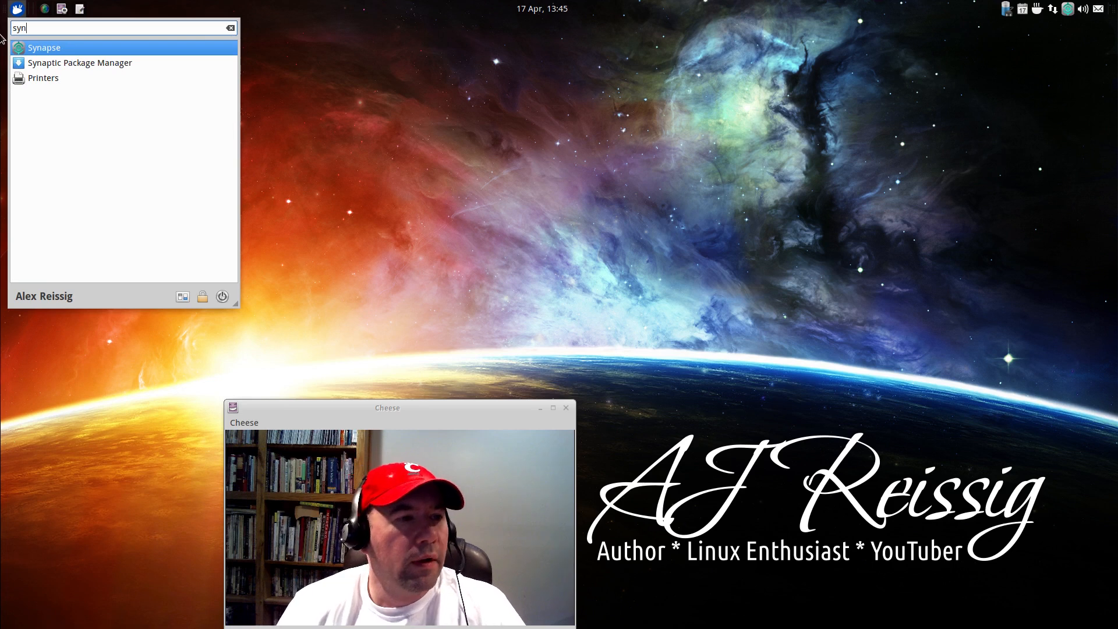
left_click(82, 64)
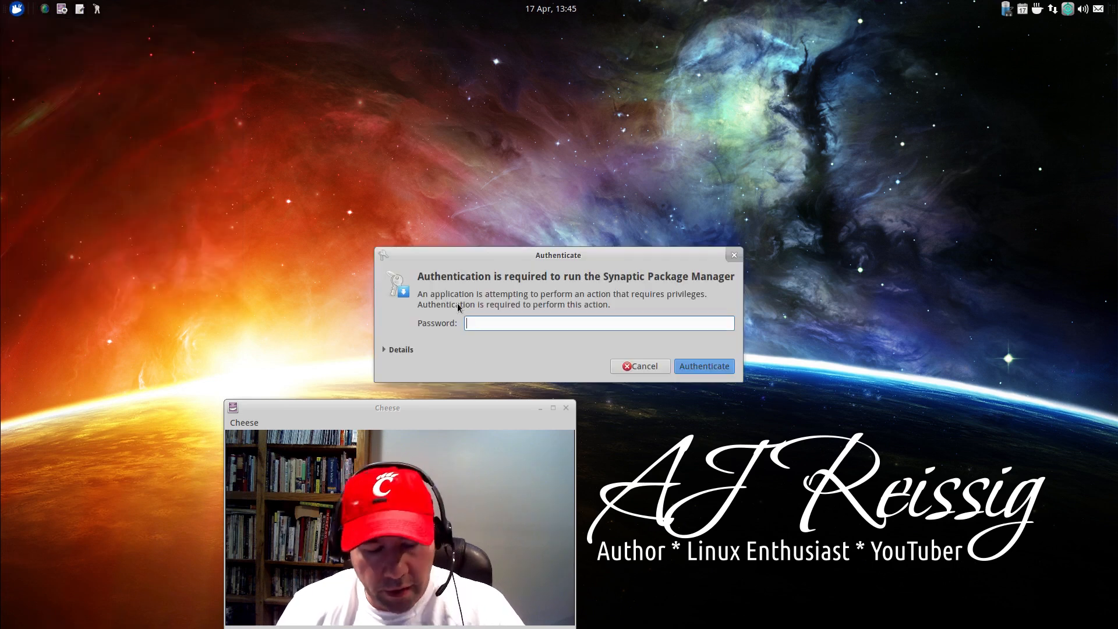
type("••")
key("Return")
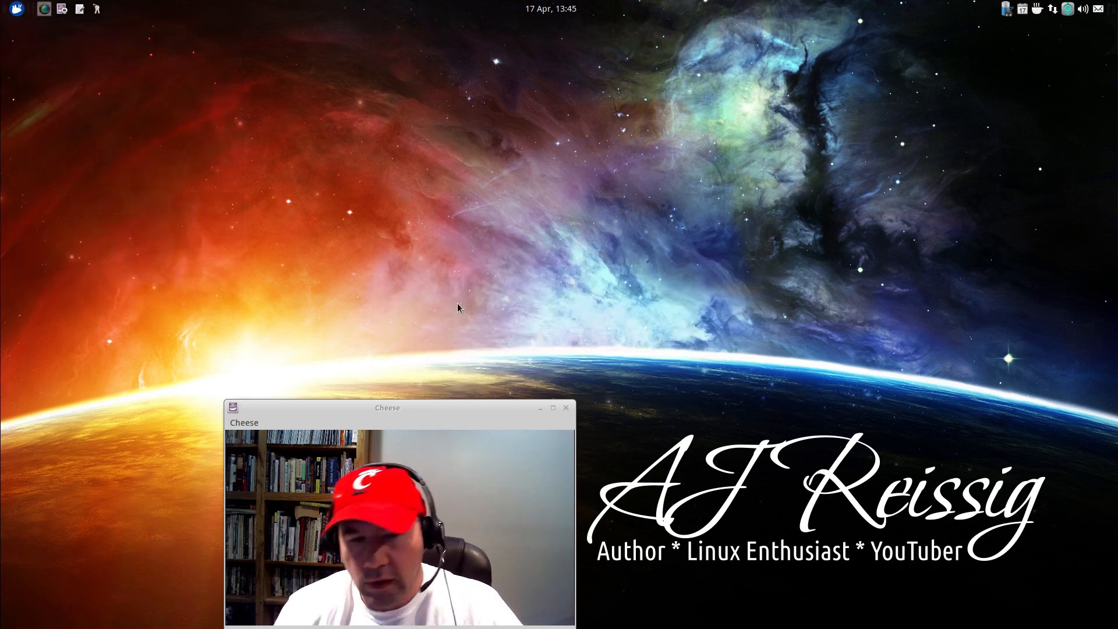
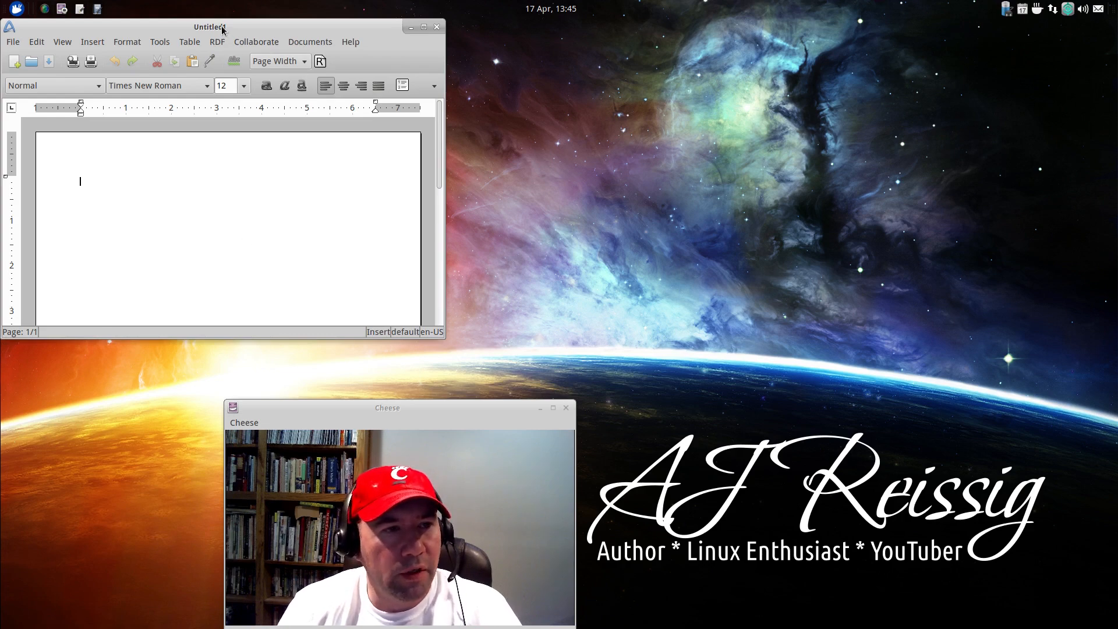
Move the blank AbiWord document window across the desktop, clear of the webcam window, and close it.
left_click_drag(231, 27, 836, 177)
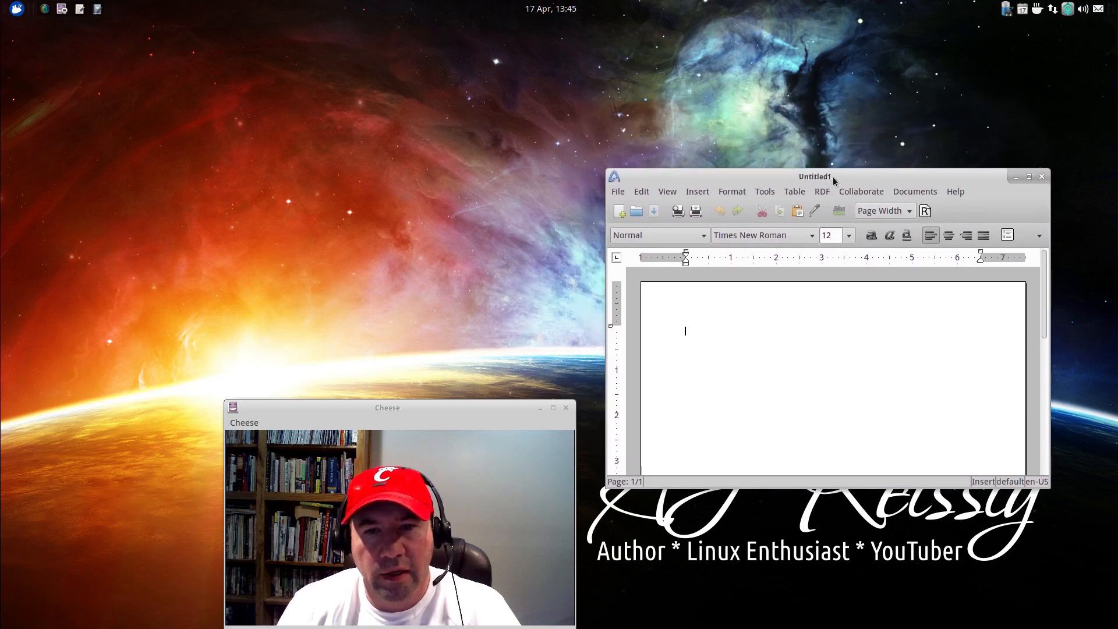
left_click(1042, 176)
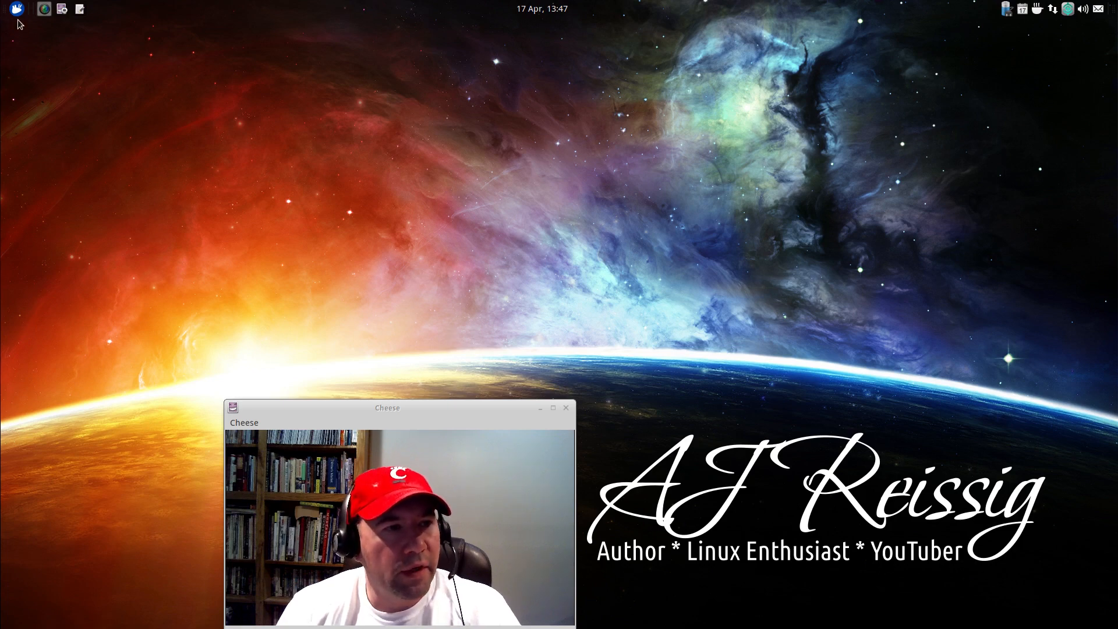
Launch Synaptic Package Manager through the Synapse launcher and authenticate with the account password.
key("ctrl+space")
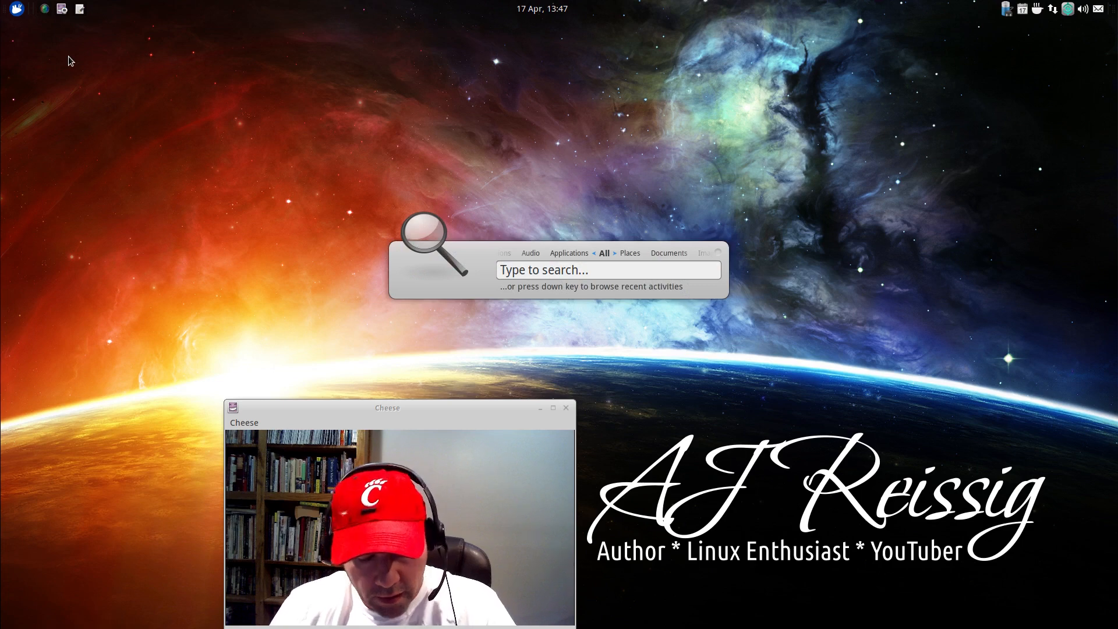
type("synap")
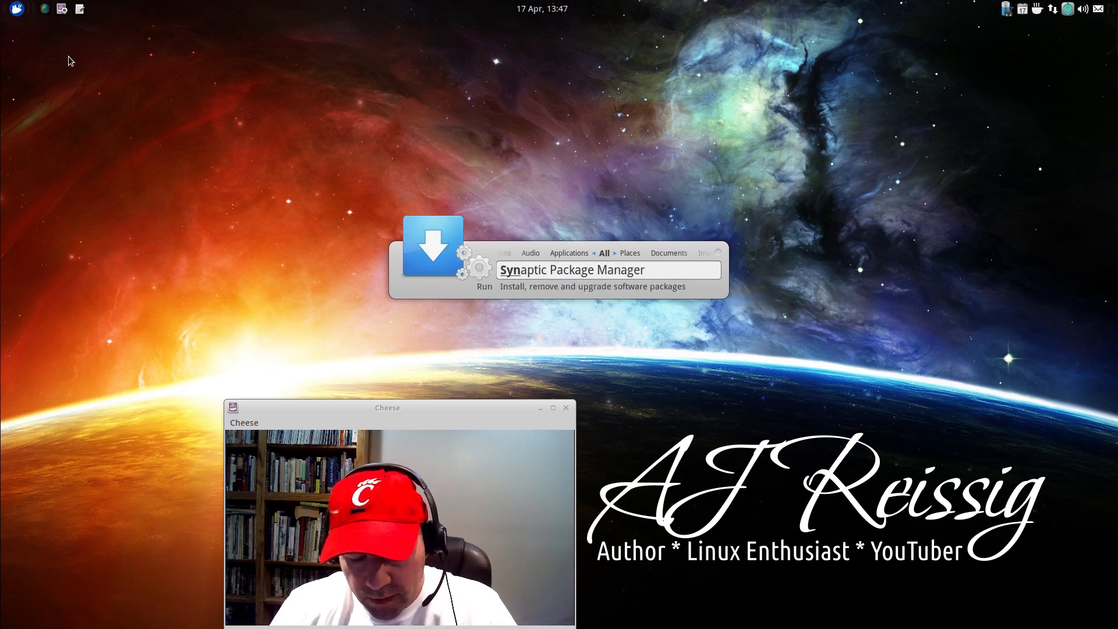
key("Return")
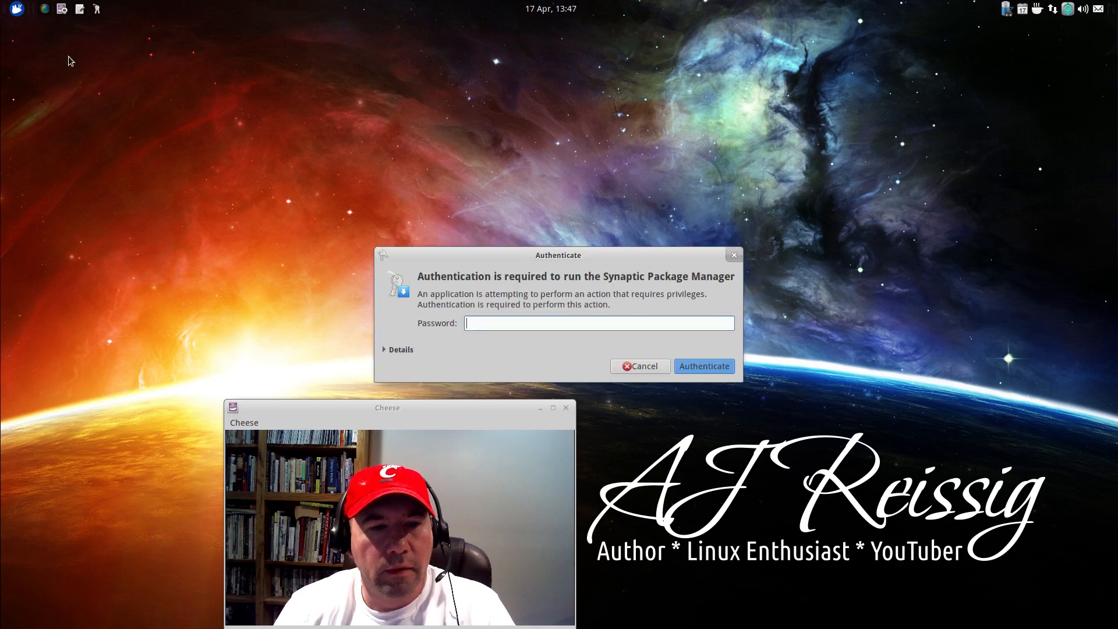
type("••••••")
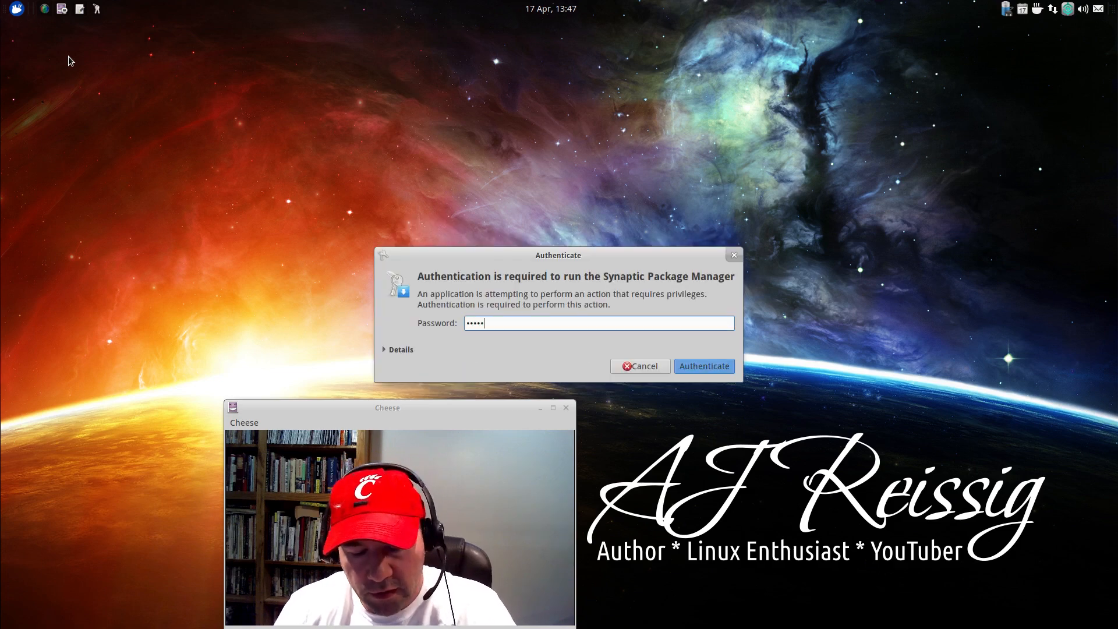
key("Return")
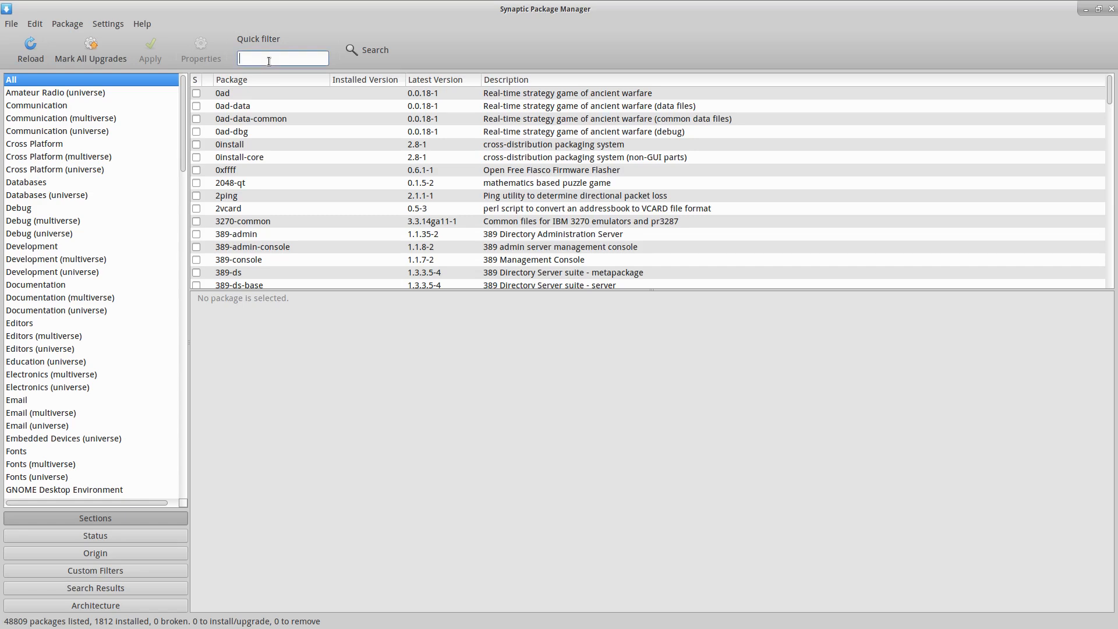
Filter the Synaptic package list for "dock" and look through the matching packages.
type("dock")
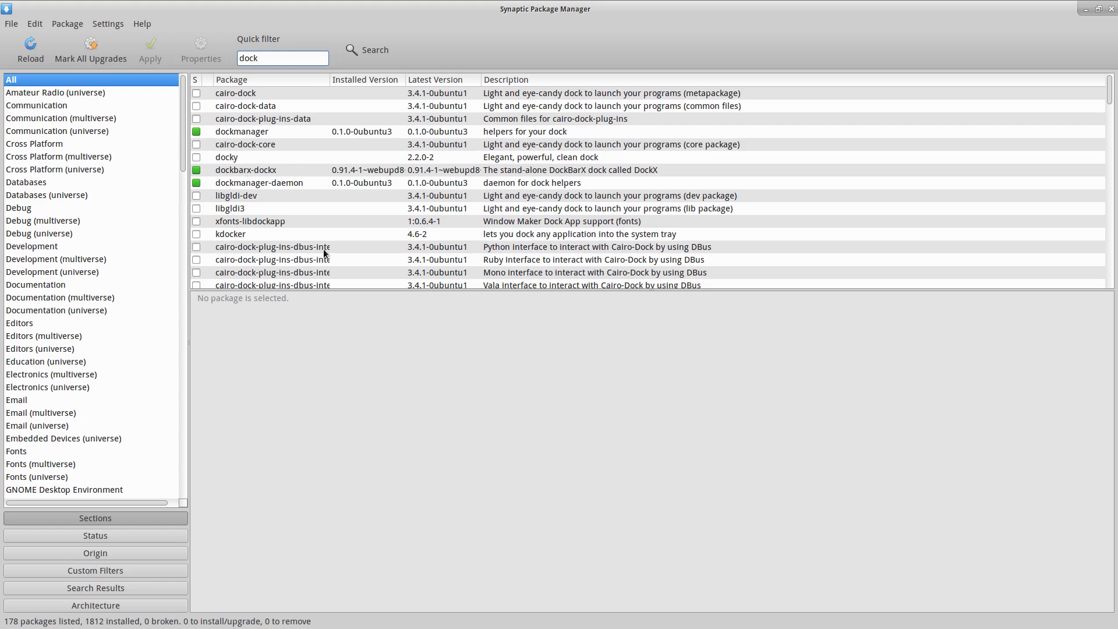
scroll(325, 252, "down", 1)
scroll(325, 252, "down", 3)
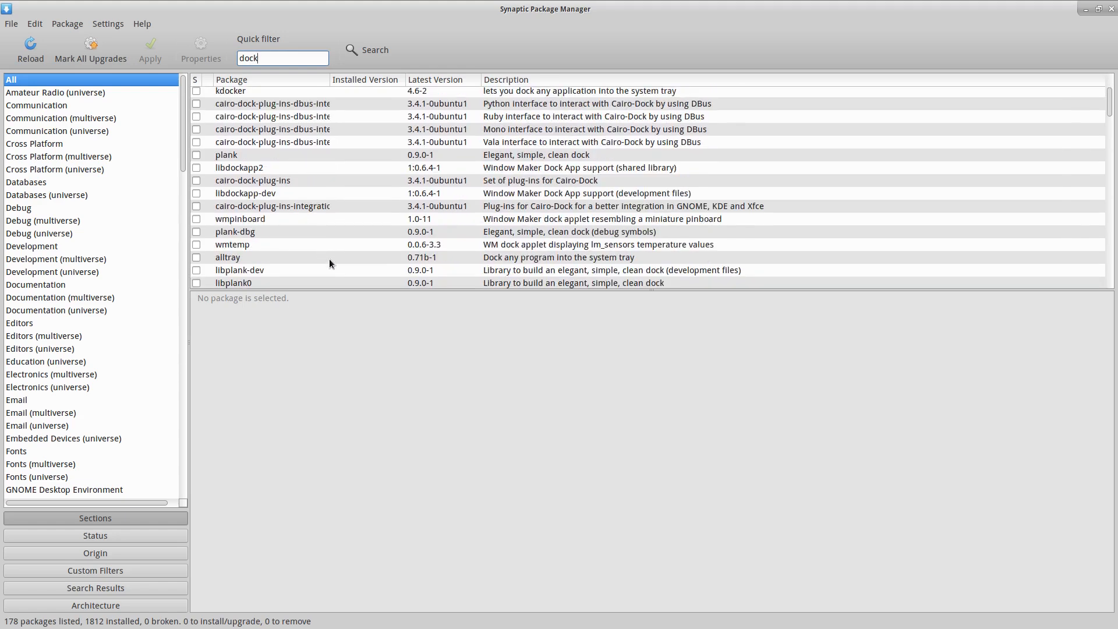
scroll(392, 252, "up", 2)
scroll(392, 252, "up", 2)
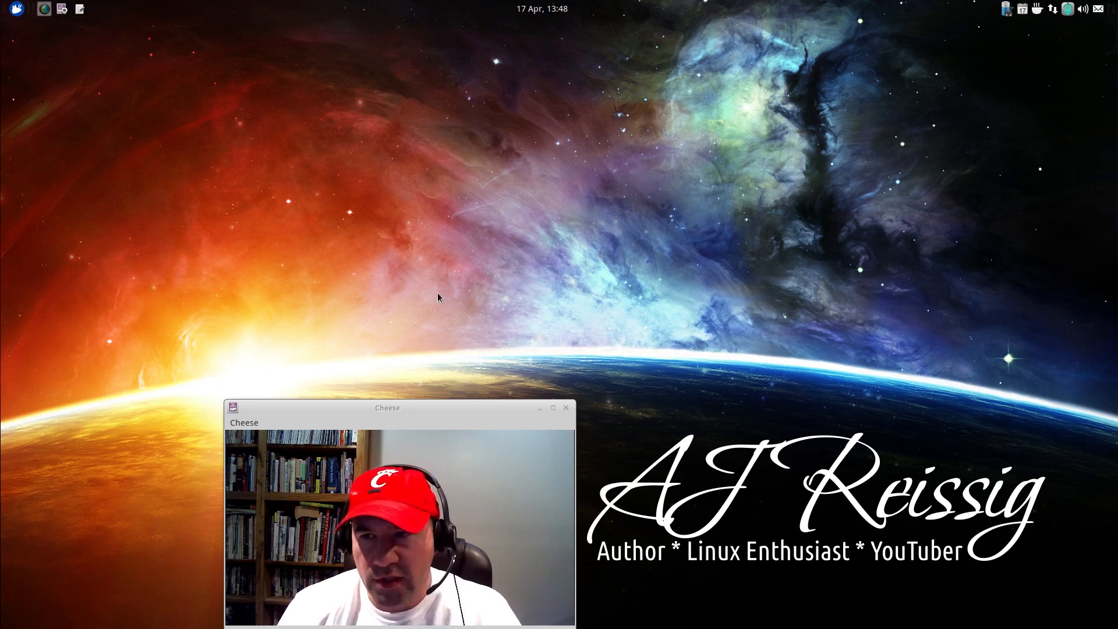
Move the Mousepad notes window onto the visible desktop and launch Chromium Web Browser by searching the application menu for "chr".
left_click_drag(1117, 157, 254, 62)
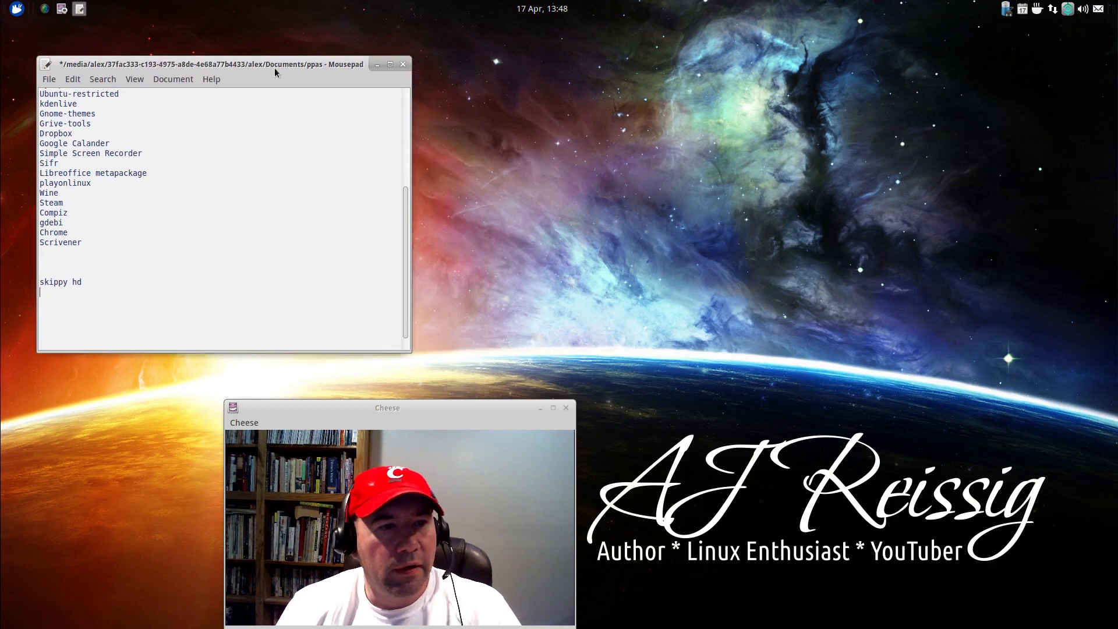
left_click(11, 13)
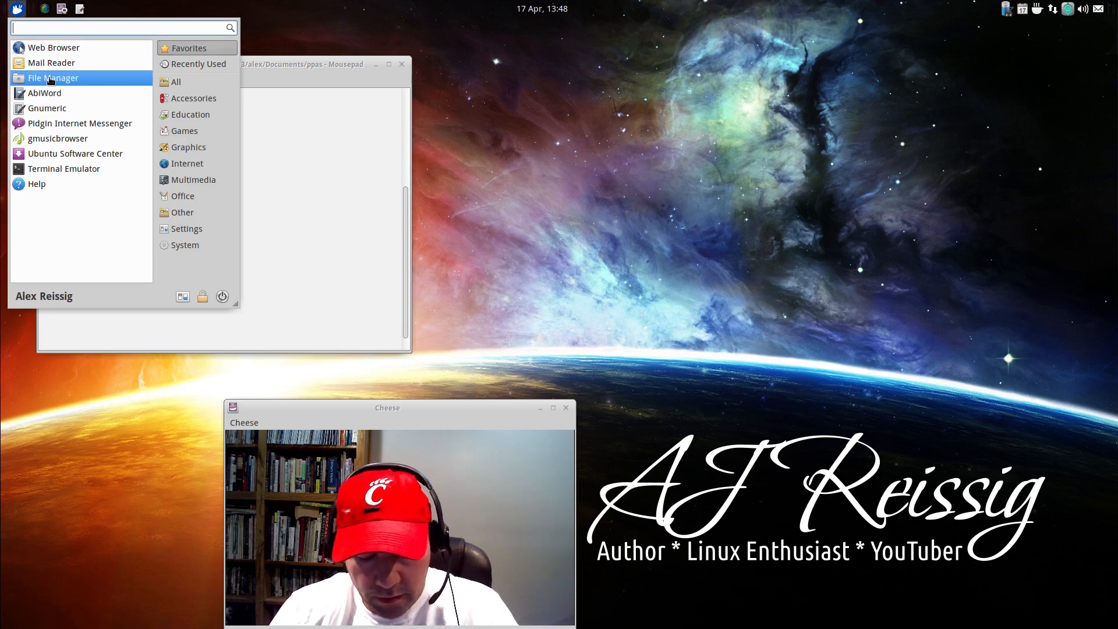
type("chr")
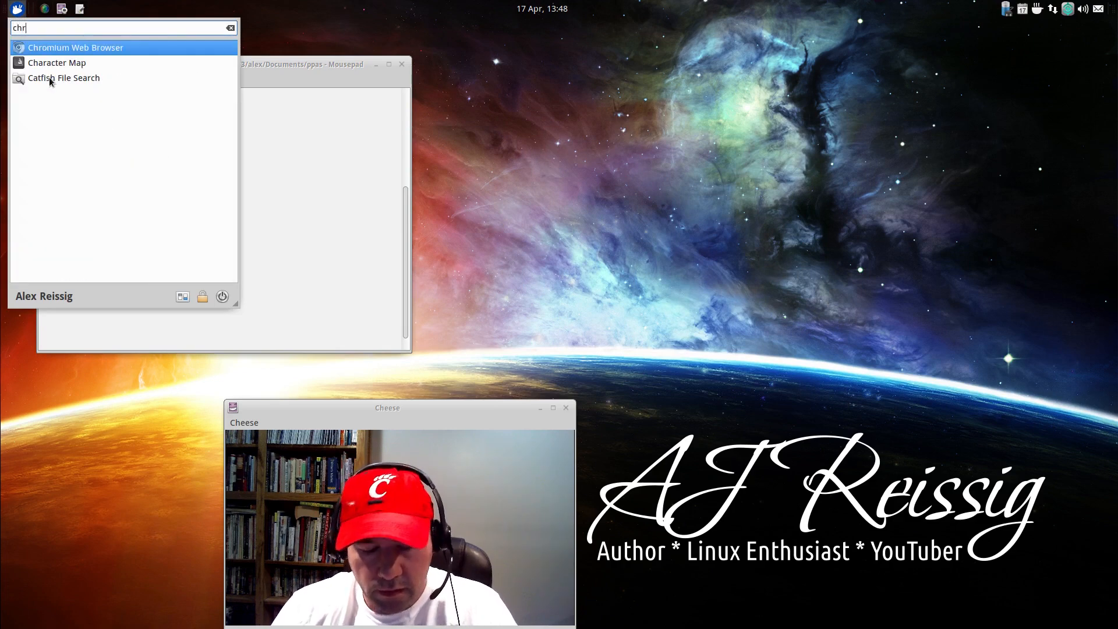
left_click(48, 49)
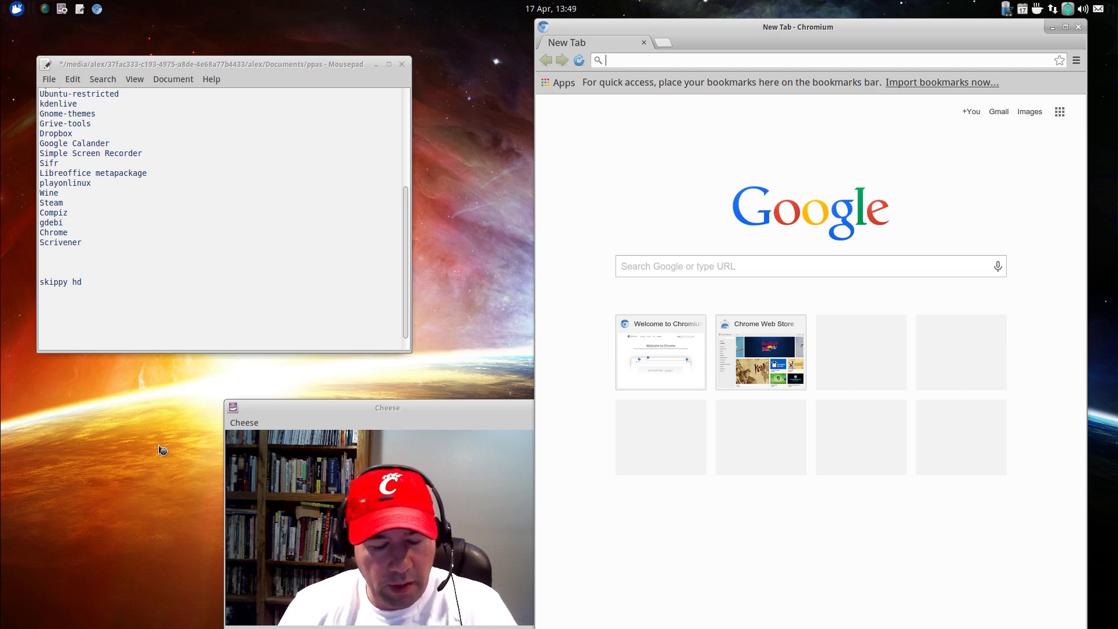
Select the Chromium window in the overview of all open windows and cycle through the window switcher to Cheese.
key("F12")
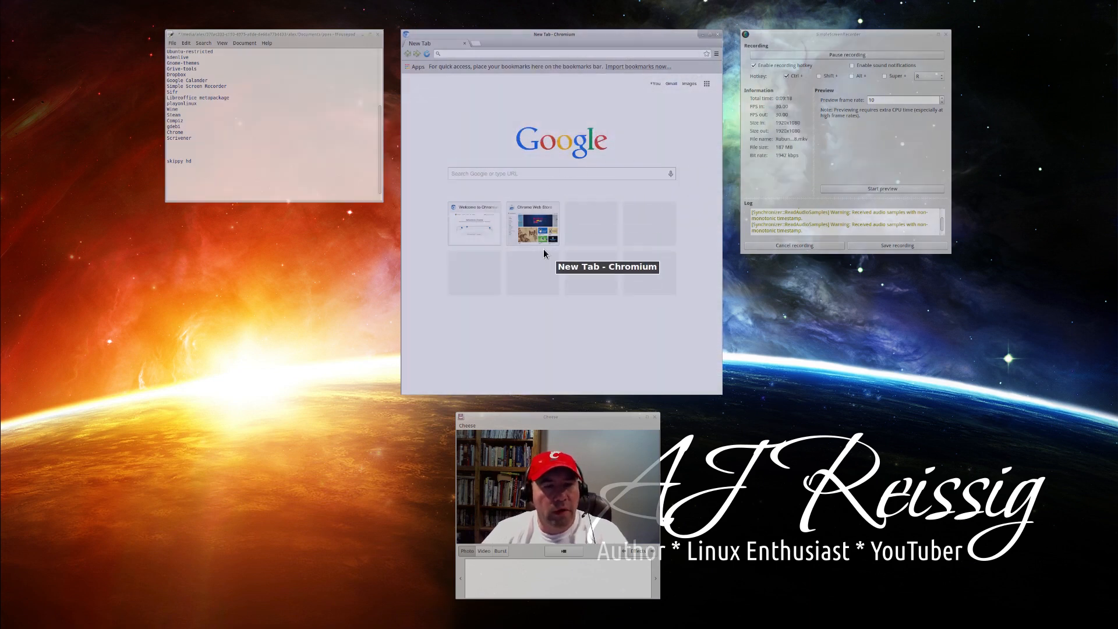
left_click(561, 216)
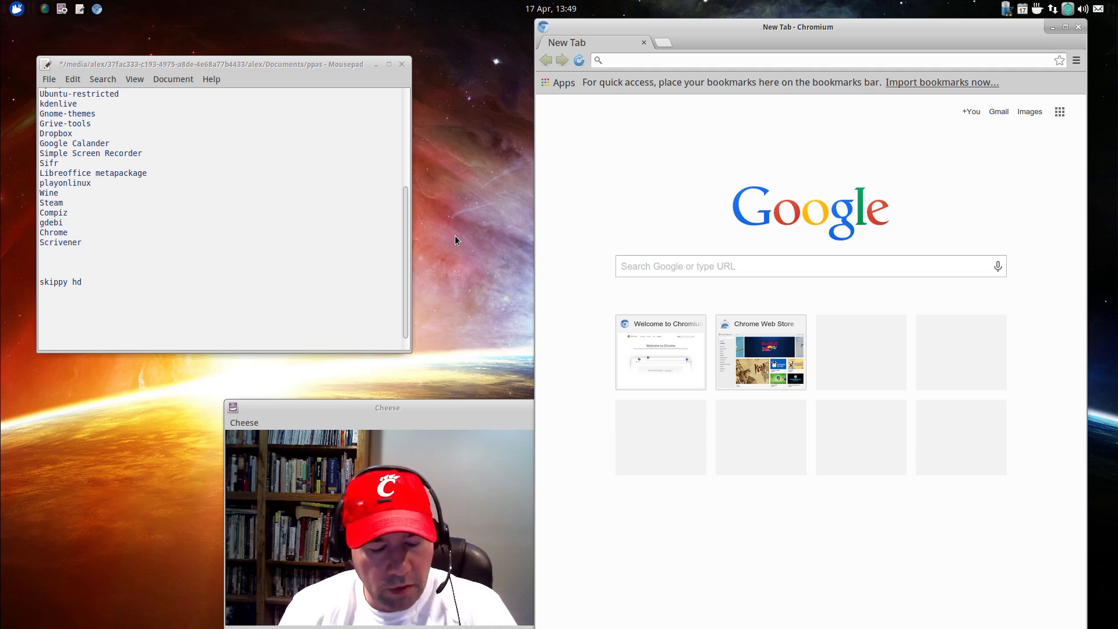
key("alt+Tab")
key("alt+Tab")
key("alt+Tab")
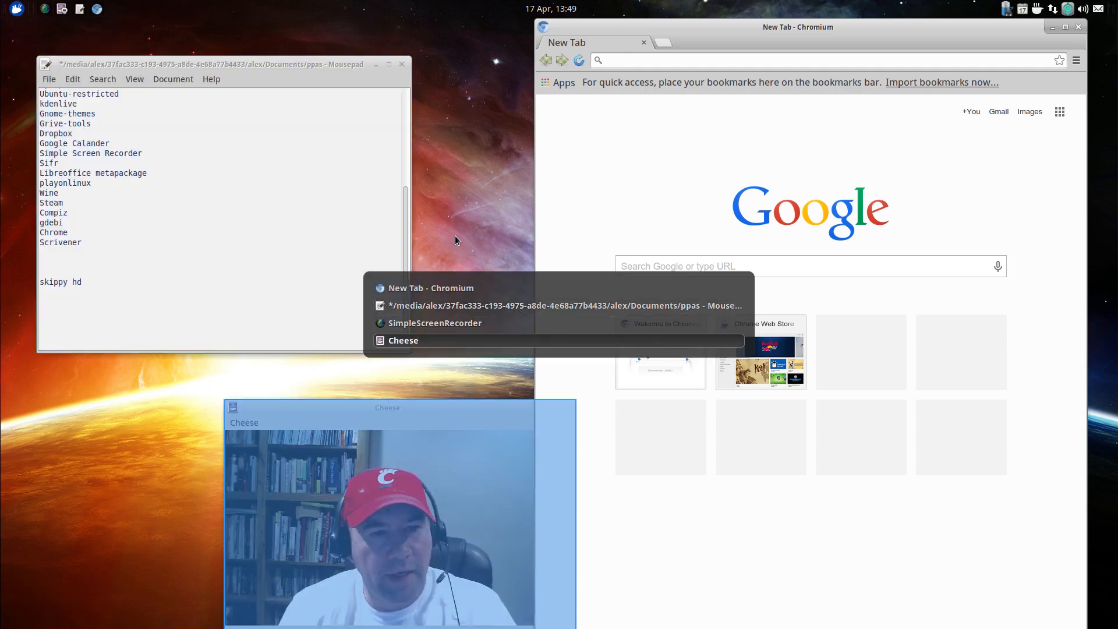